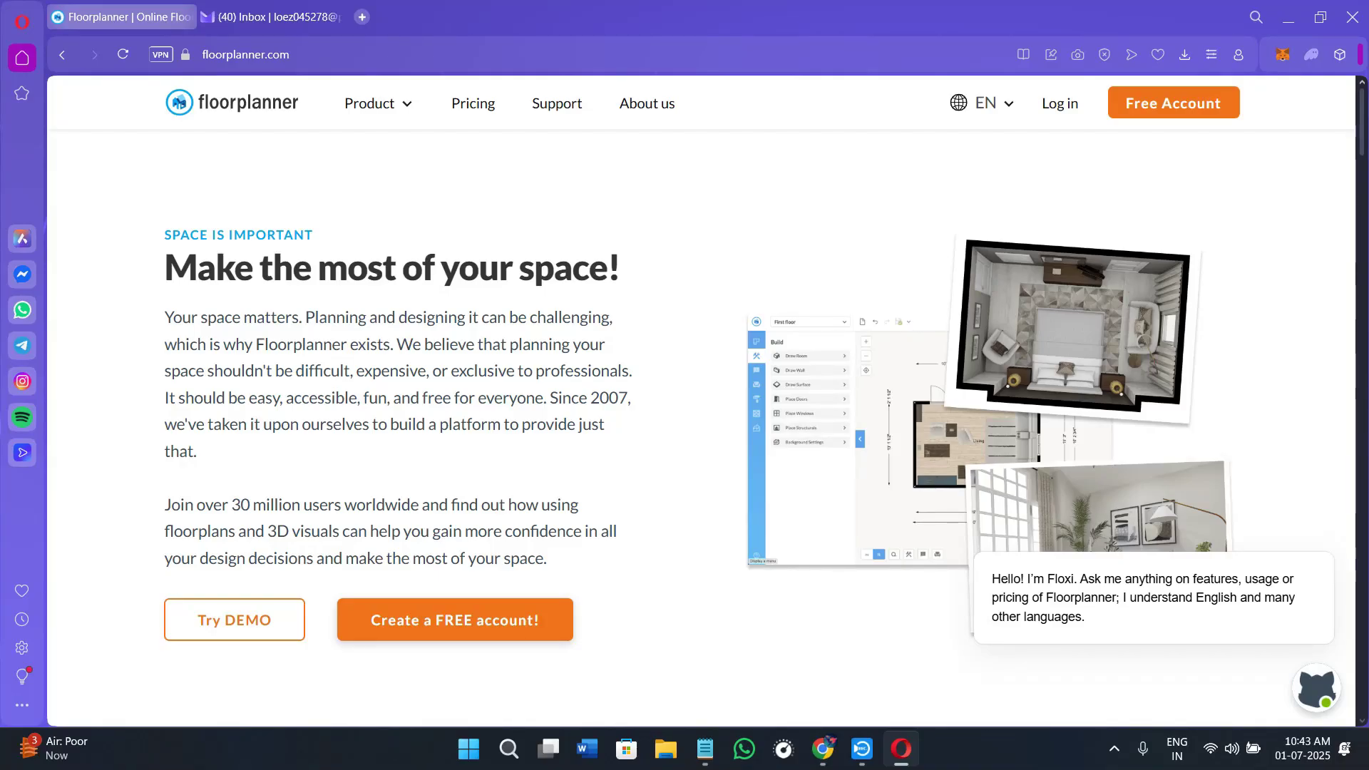
Step: Scroll through the Floorplanner home page and select the page address
{"action": "scroll", "coordinate": [528, 350], "scroll_direction": "down", "scroll_amount": 4}
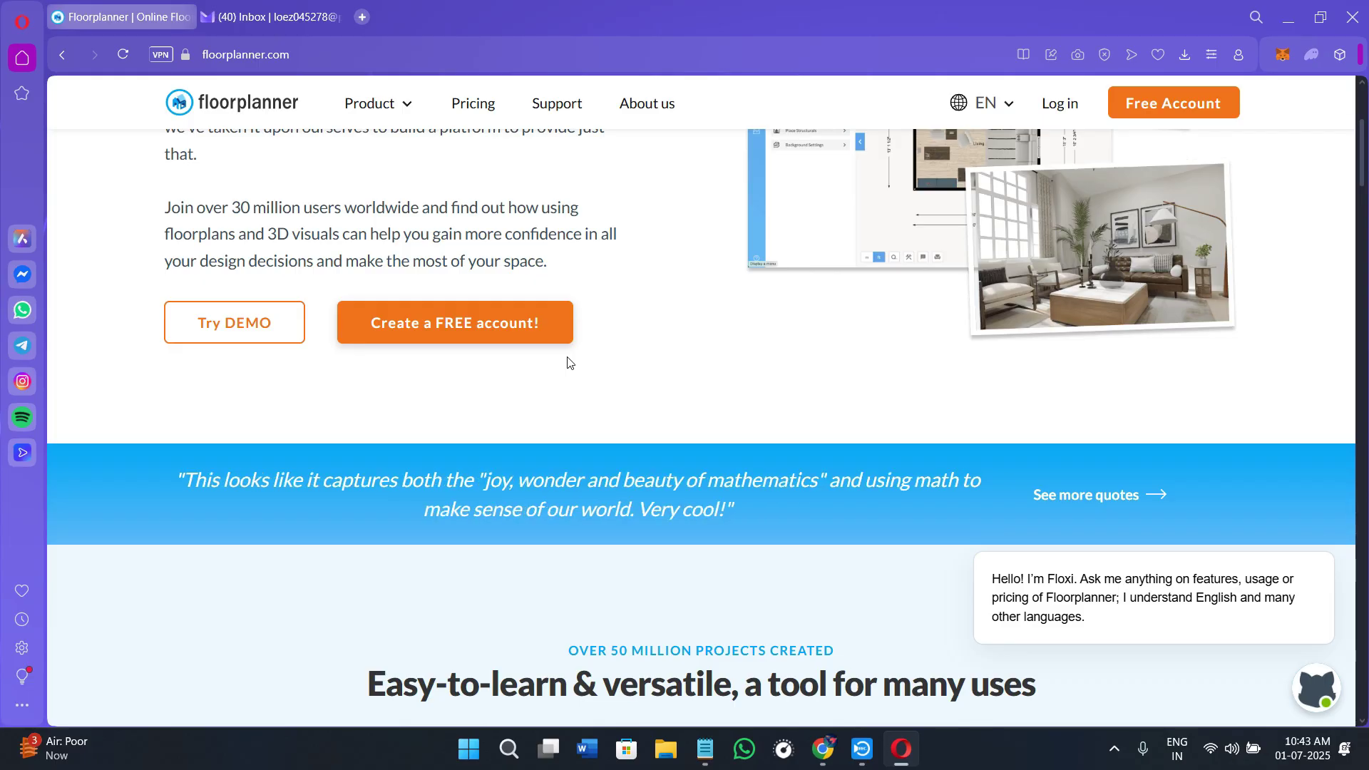
{"action": "scroll", "coordinate": [580, 468], "scroll_direction": "down", "scroll_amount": 2}
{"action": "scroll", "coordinate": [581, 469], "scroll_direction": "up", "scroll_amount": 1}
{"action": "scroll", "coordinate": [585, 471], "scroll_direction": "down", "scroll_amount": 4}
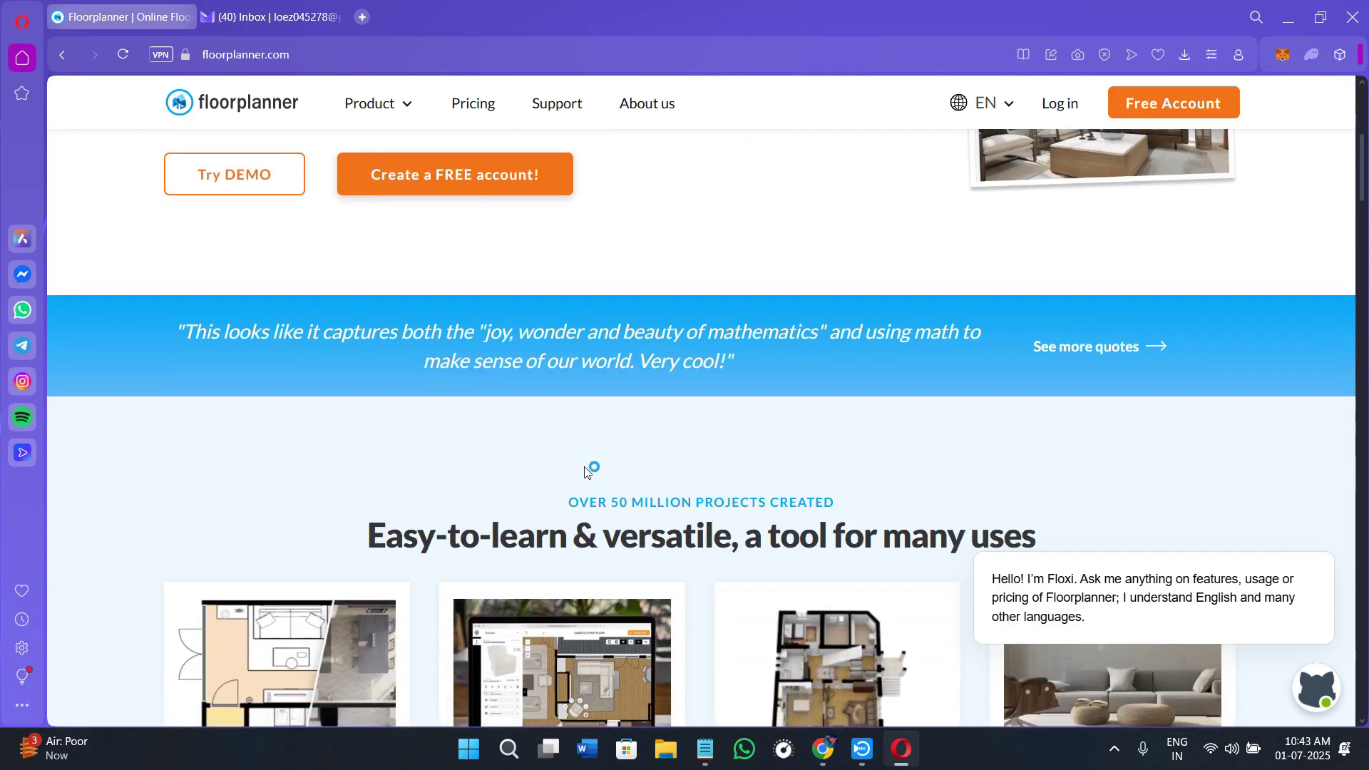
{"action": "scroll", "coordinate": [585, 471], "scroll_direction": "down", "scroll_amount": 2}
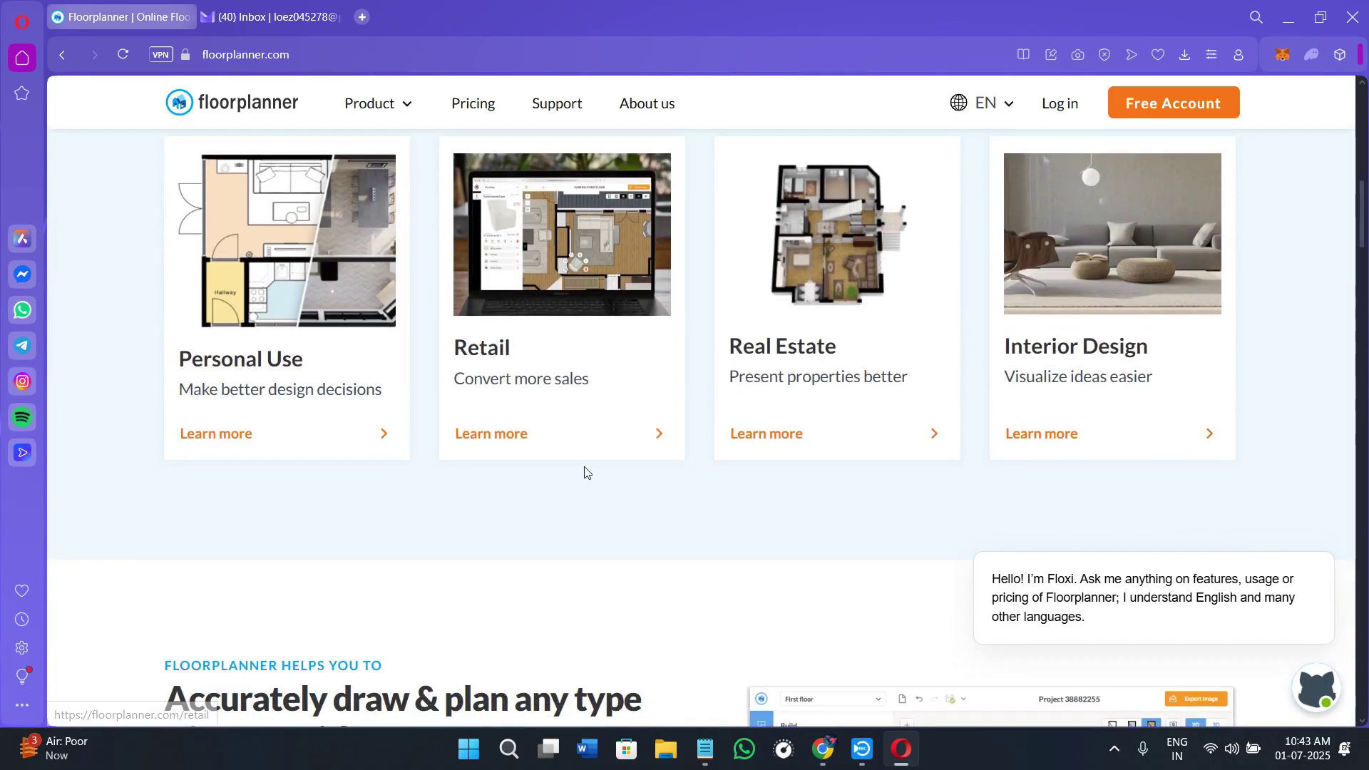
{"action": "scroll", "coordinate": [585, 470], "scroll_direction": "down", "scroll_amount": 2}
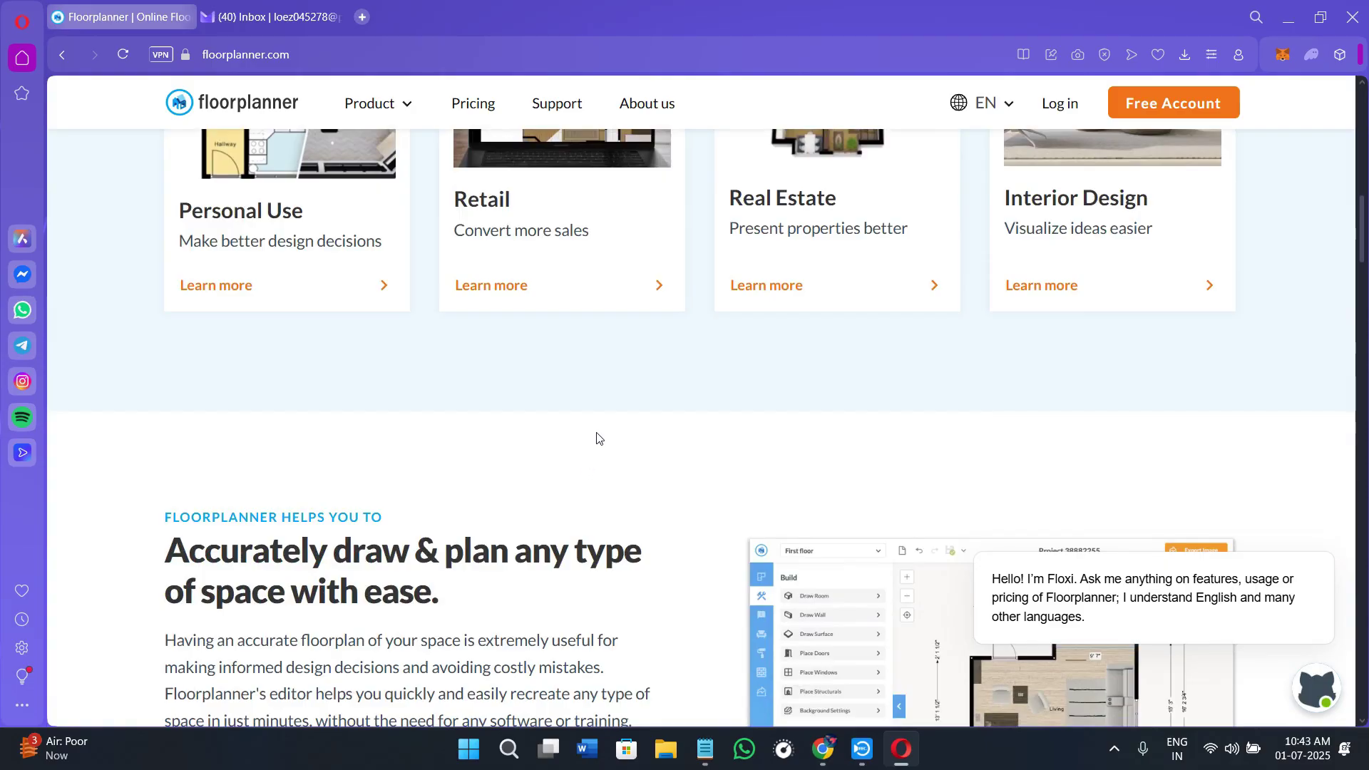
{"action": "scroll", "coordinate": [596, 436], "scroll_direction": "up", "scroll_amount": 4}
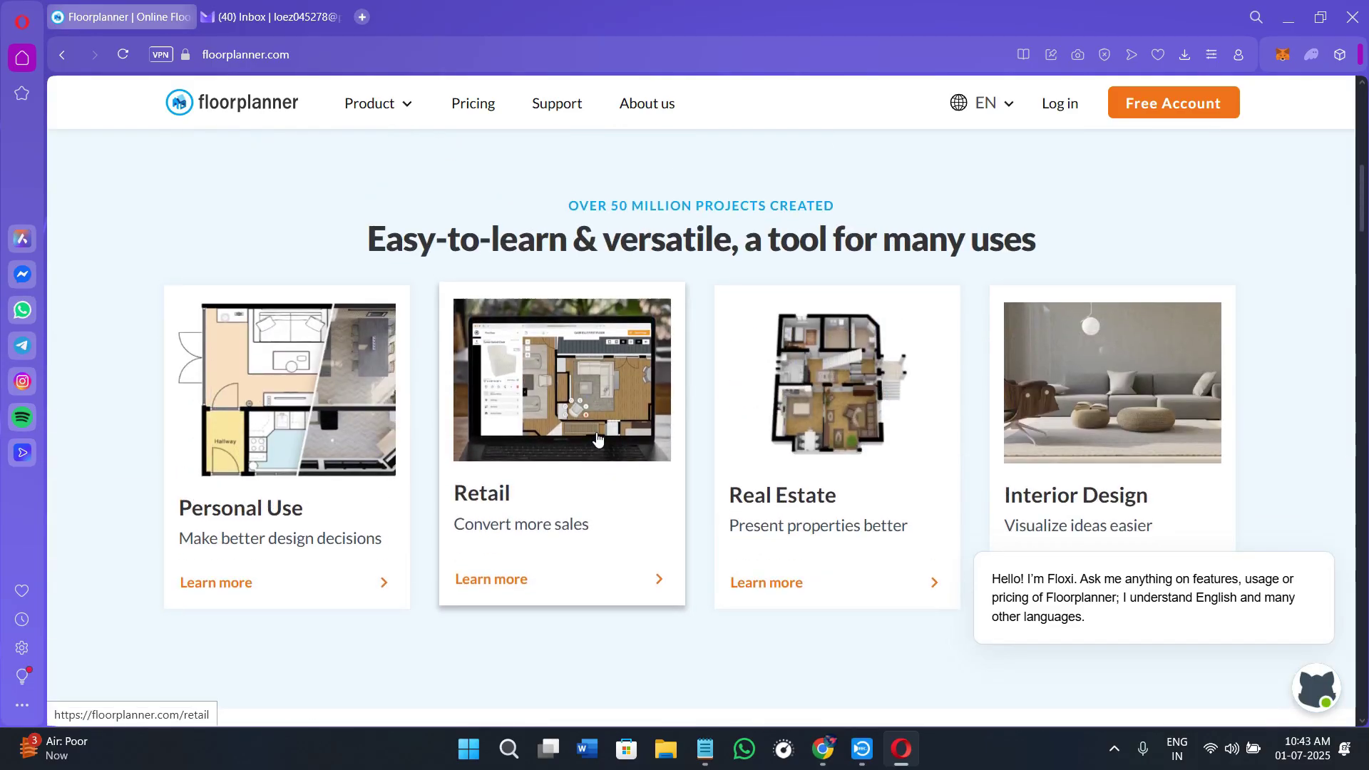
{"action": "scroll", "coordinate": [597, 438], "scroll_direction": "up", "scroll_amount": 3}
{"action": "scroll", "coordinate": [597, 439], "scroll_direction": "up", "scroll_amount": 2}
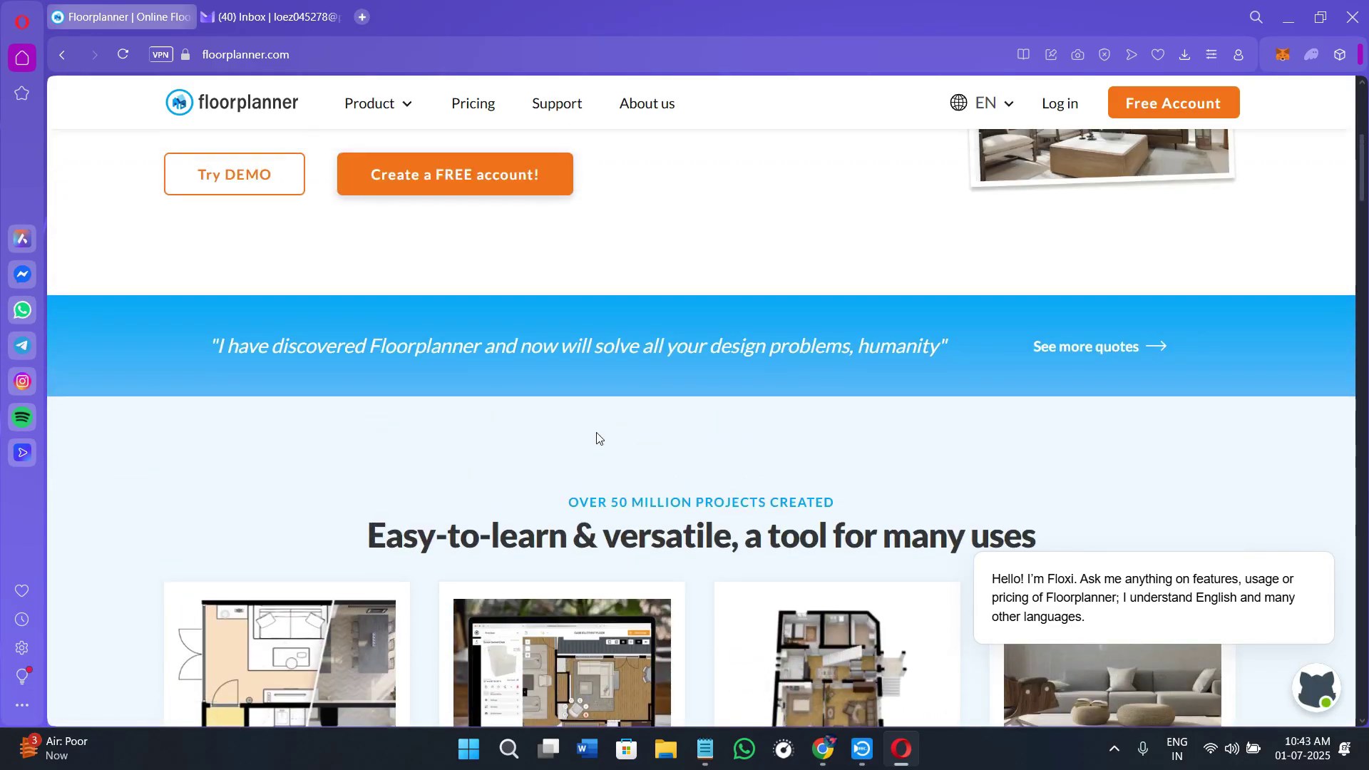
{"action": "scroll", "coordinate": [598, 438], "scroll_direction": "up", "scroll_amount": 5}
{"action": "scroll", "coordinate": [597, 437], "scroll_direction": "up", "scroll_amount": 1}
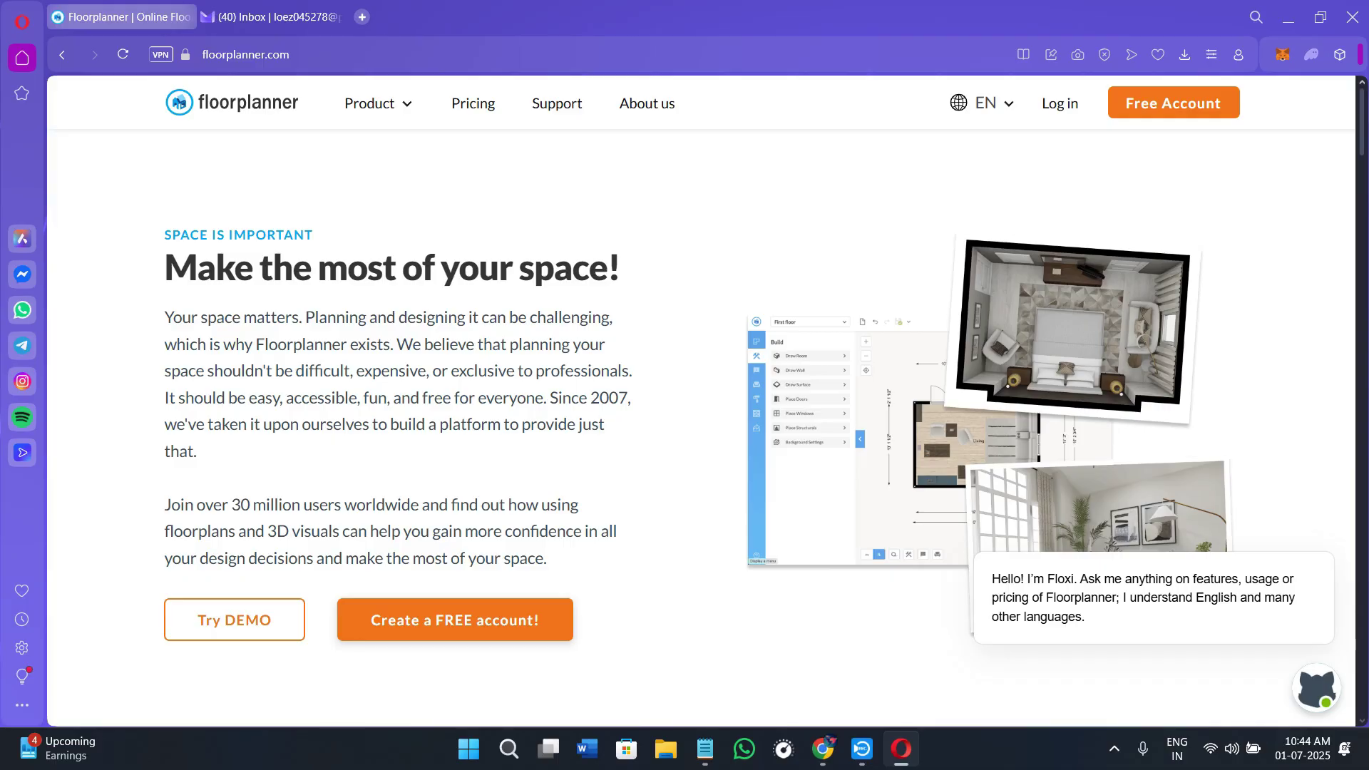
{"action": "left_click", "coordinate": [206, 59]}
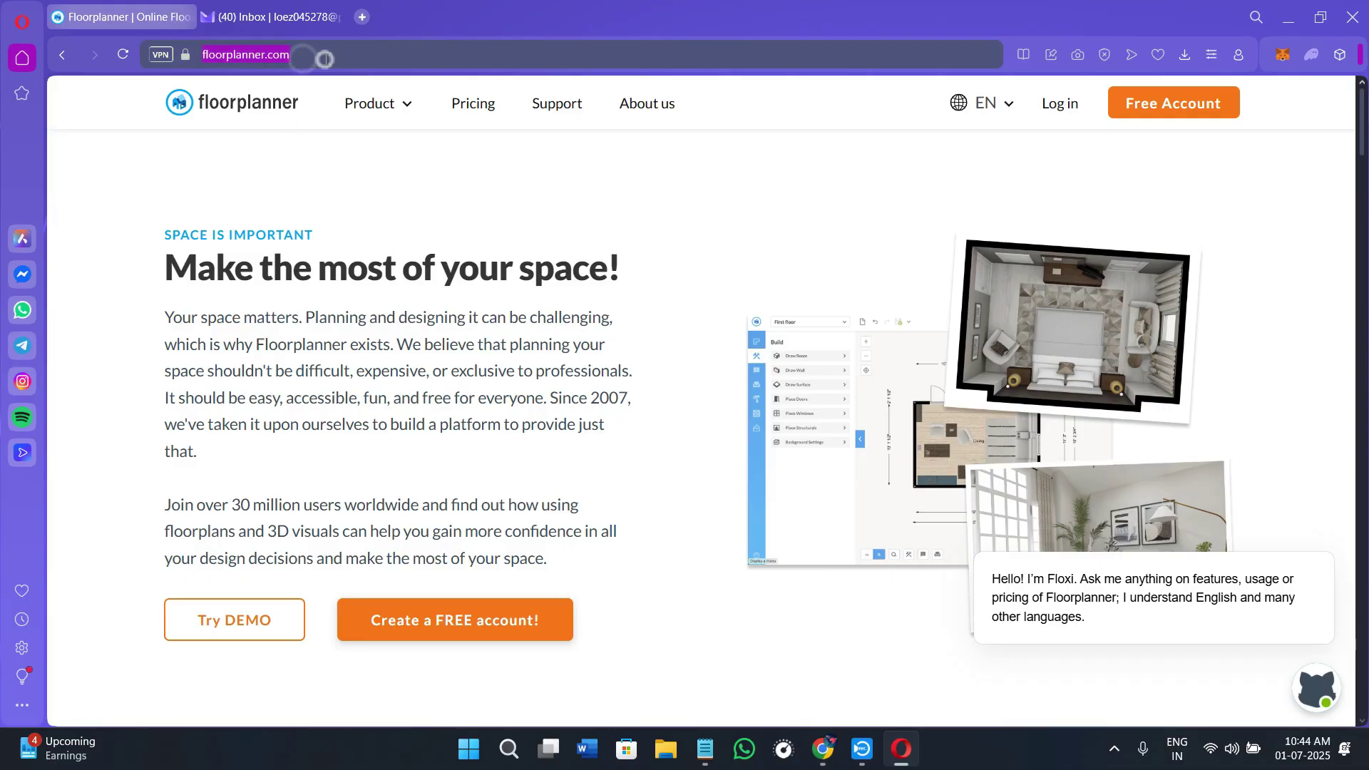
{"action": "left_click_drag", "start_coordinate": [206, 64], "coordinate": [194, 64]}
Step: Open Pricing and highlight the Basic plan name, its 10 minute Cooldown and Pro's $29 price
{"action": "left_click", "coordinate": [474, 105]}
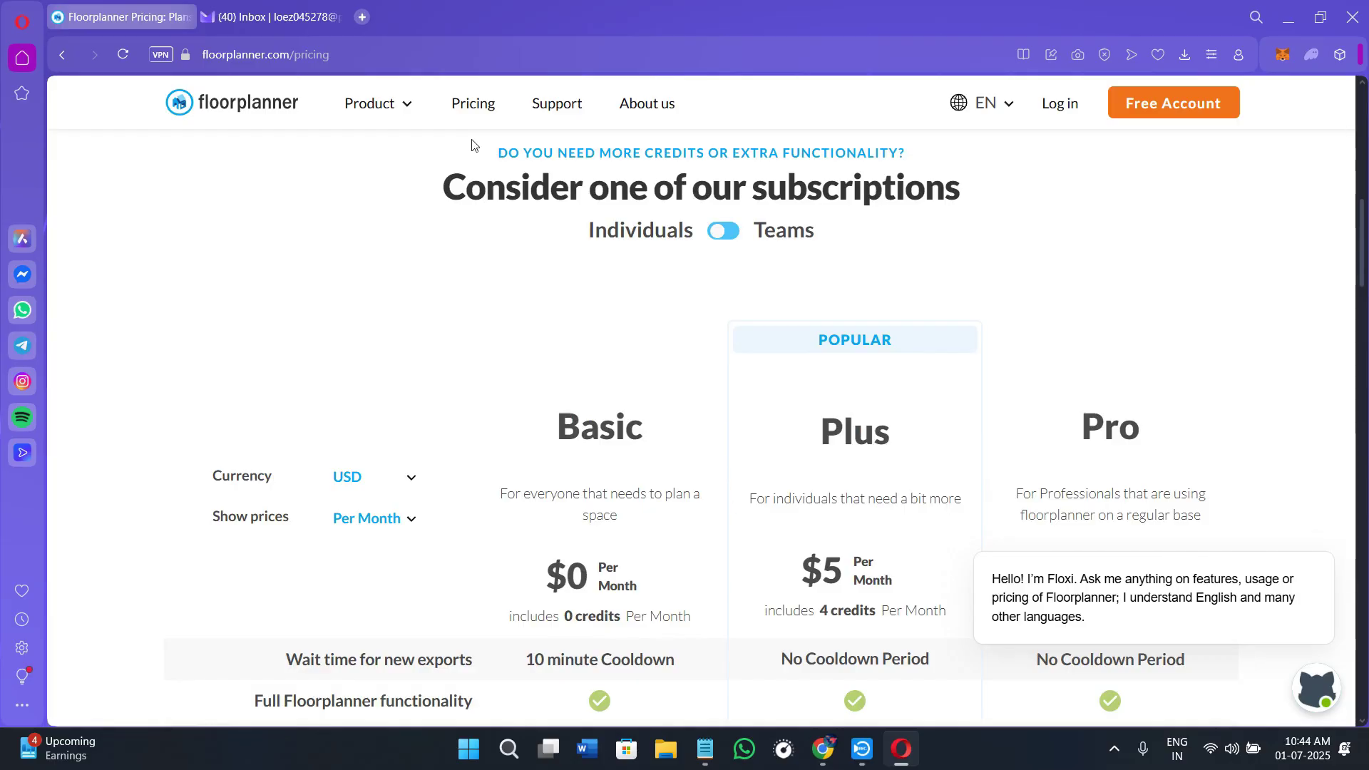
{"action": "scroll", "coordinate": [668, 546], "scroll_direction": "down", "scroll_amount": 2}
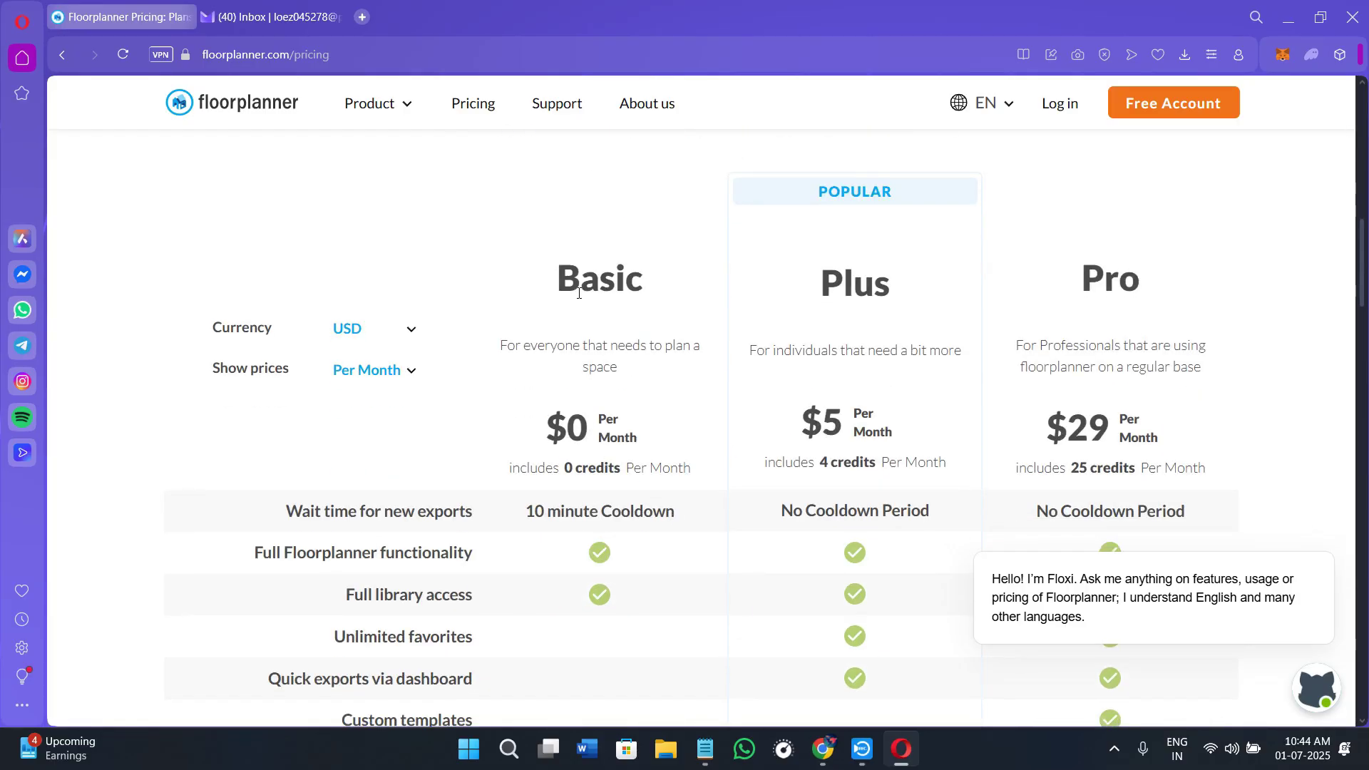
{"action": "left_click_drag", "start_coordinate": [555, 285], "coordinate": [660, 280]}
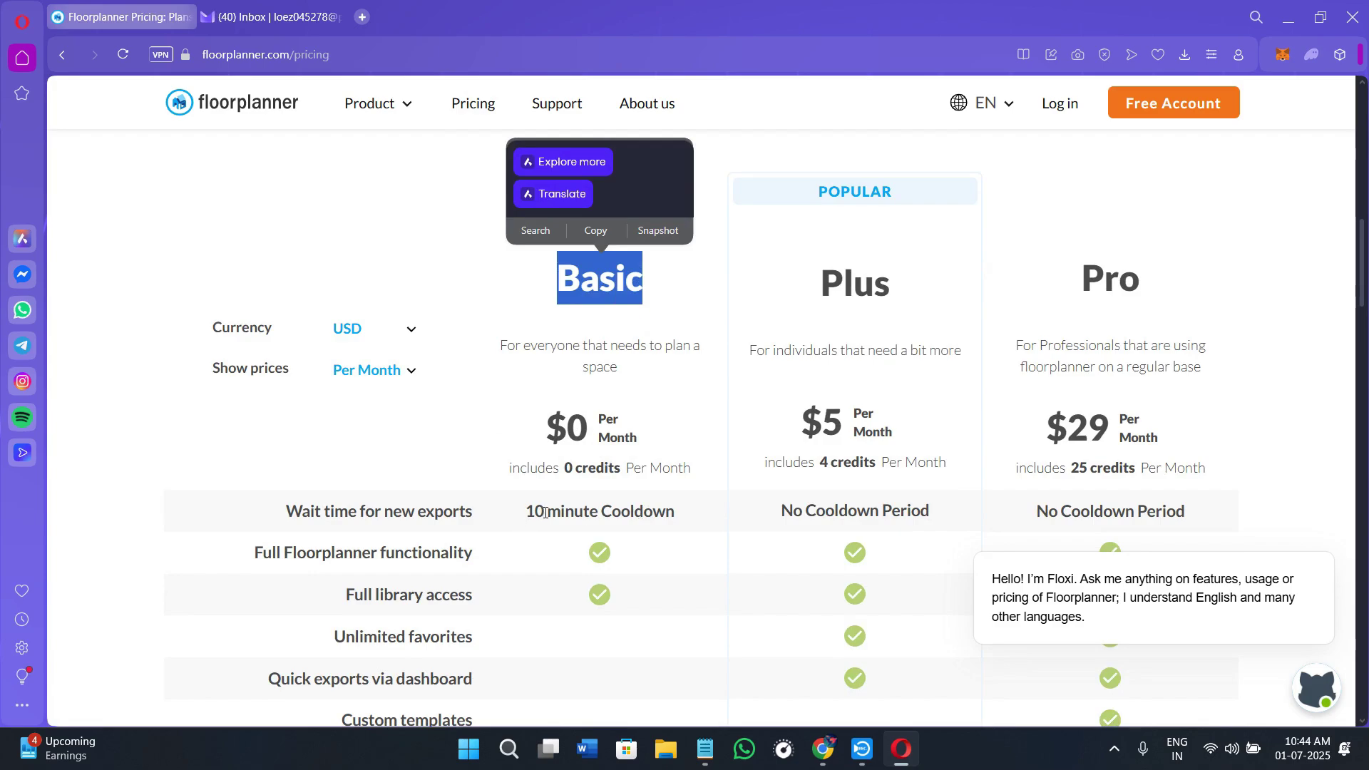
{"action": "left_click_drag", "start_coordinate": [527, 511], "coordinate": [710, 528]}
{"action": "left_click", "coordinate": [709, 527]}
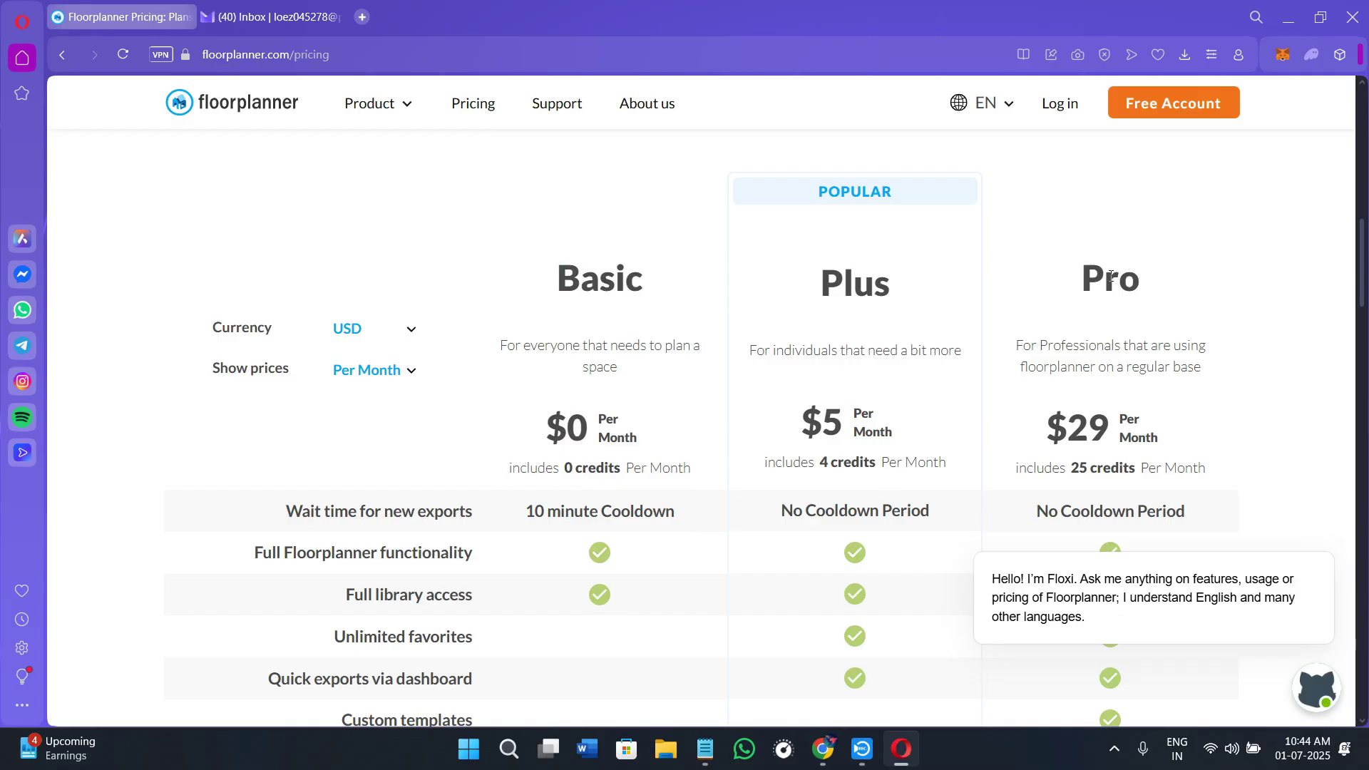
{"action": "left_click_drag", "start_coordinate": [1047, 427], "coordinate": [1111, 430]}
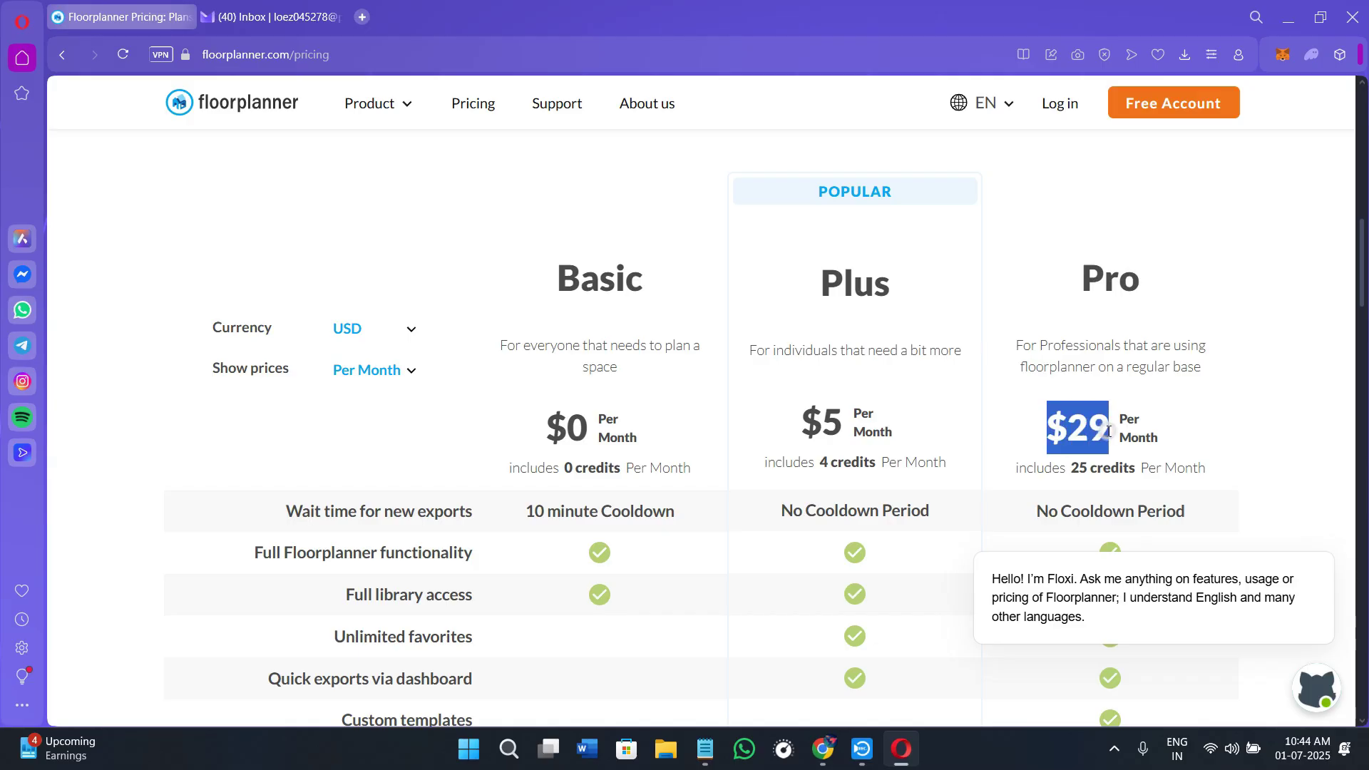
{"action": "left_click", "coordinate": [1197, 443]}
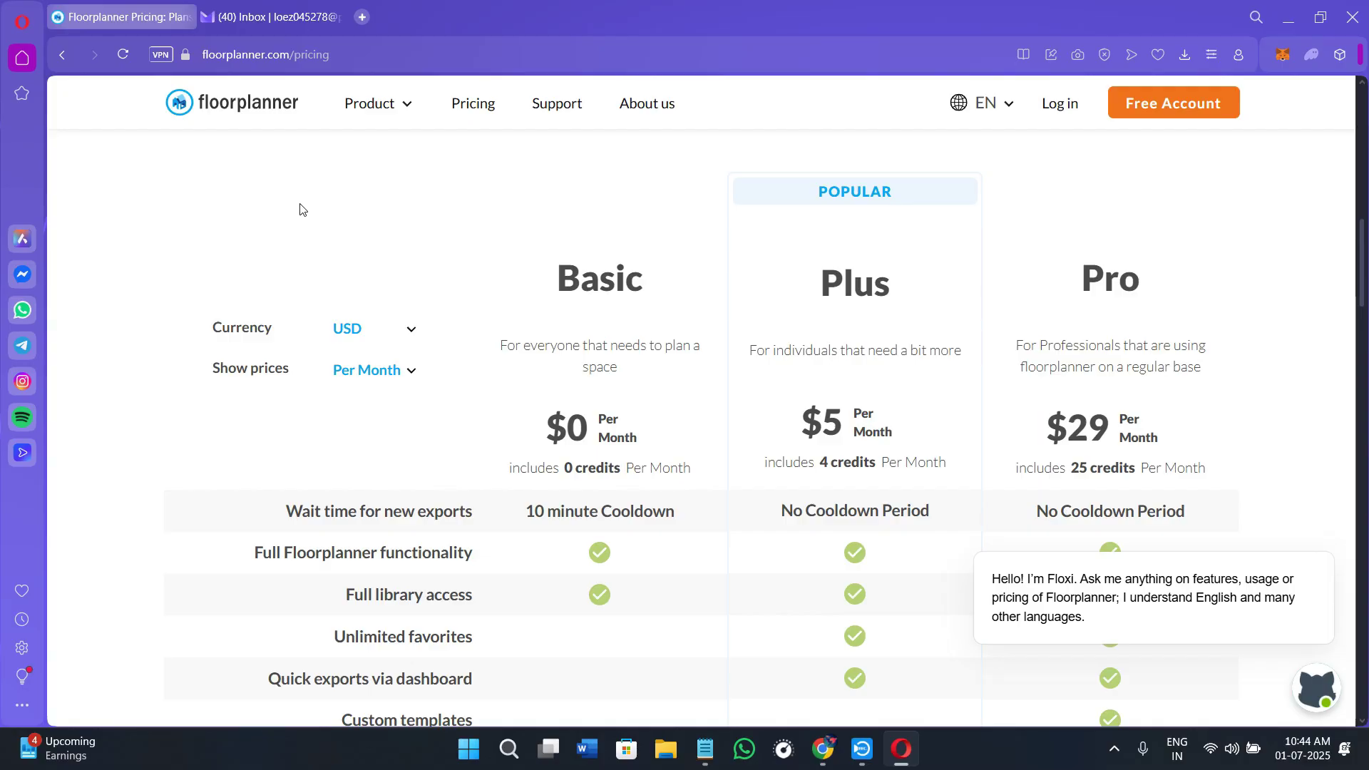
{"action": "scroll", "coordinate": [1173, 295], "scroll_direction": "up", "scroll_amount": 4}
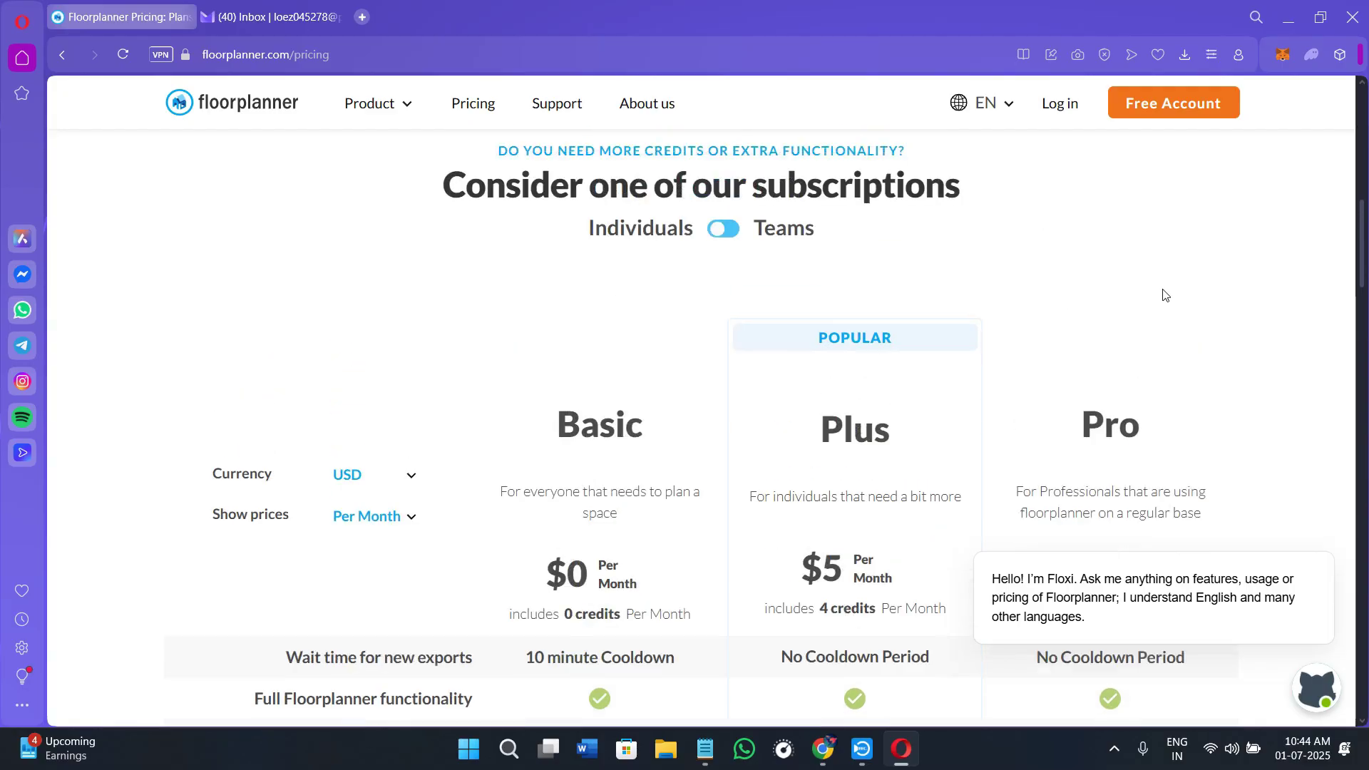
{"action": "scroll", "coordinate": [1164, 286], "scroll_direction": "up", "scroll_amount": 4}
{"action": "left_click", "coordinate": [1169, 103]}
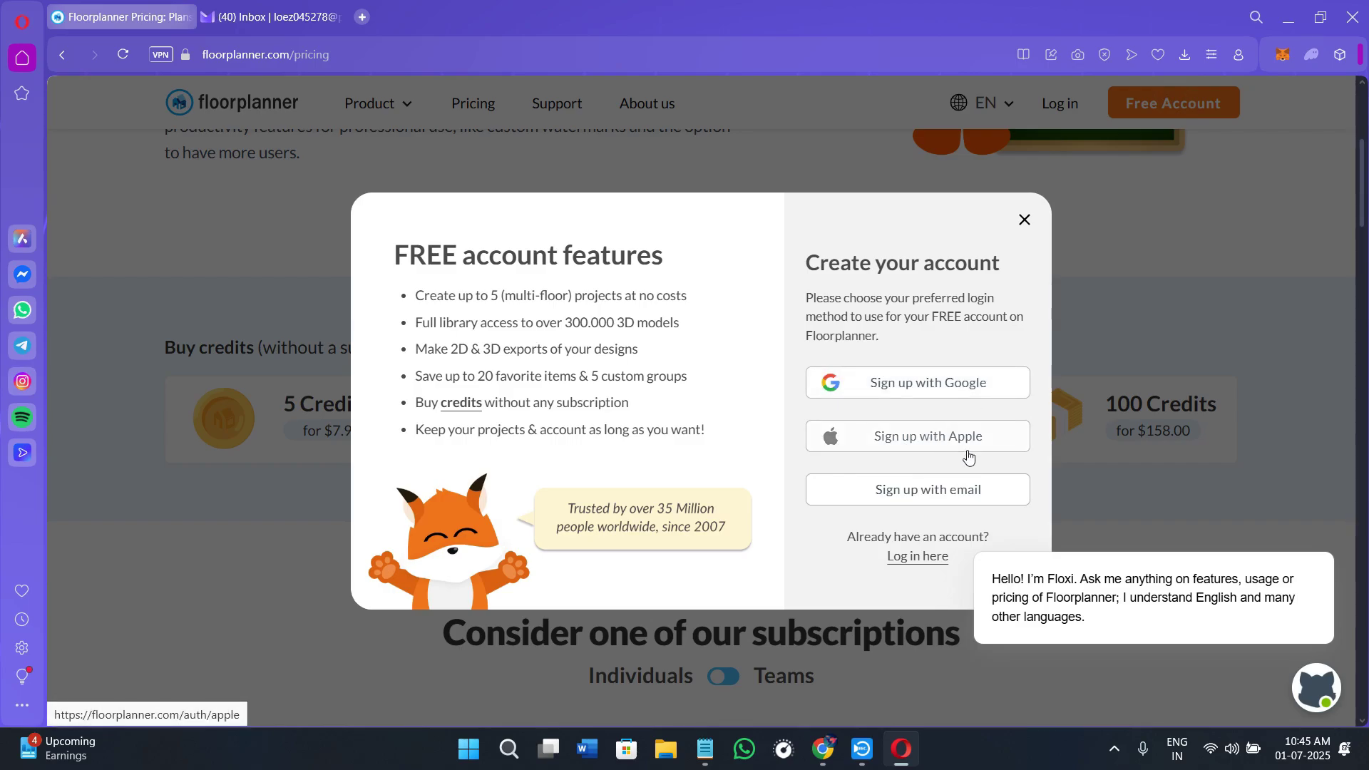
{"action": "left_click", "coordinate": [977, 499]}
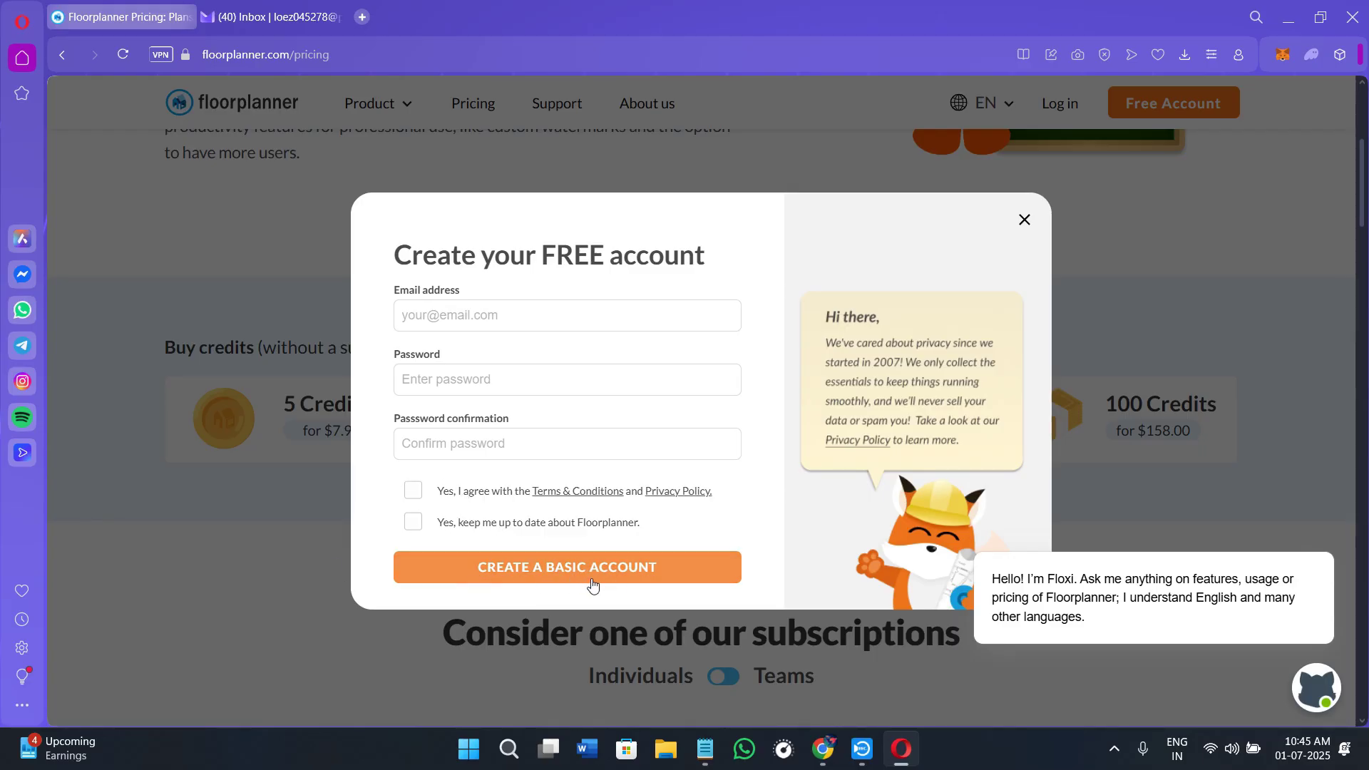
{"action": "left_click", "coordinate": [248, 593]}
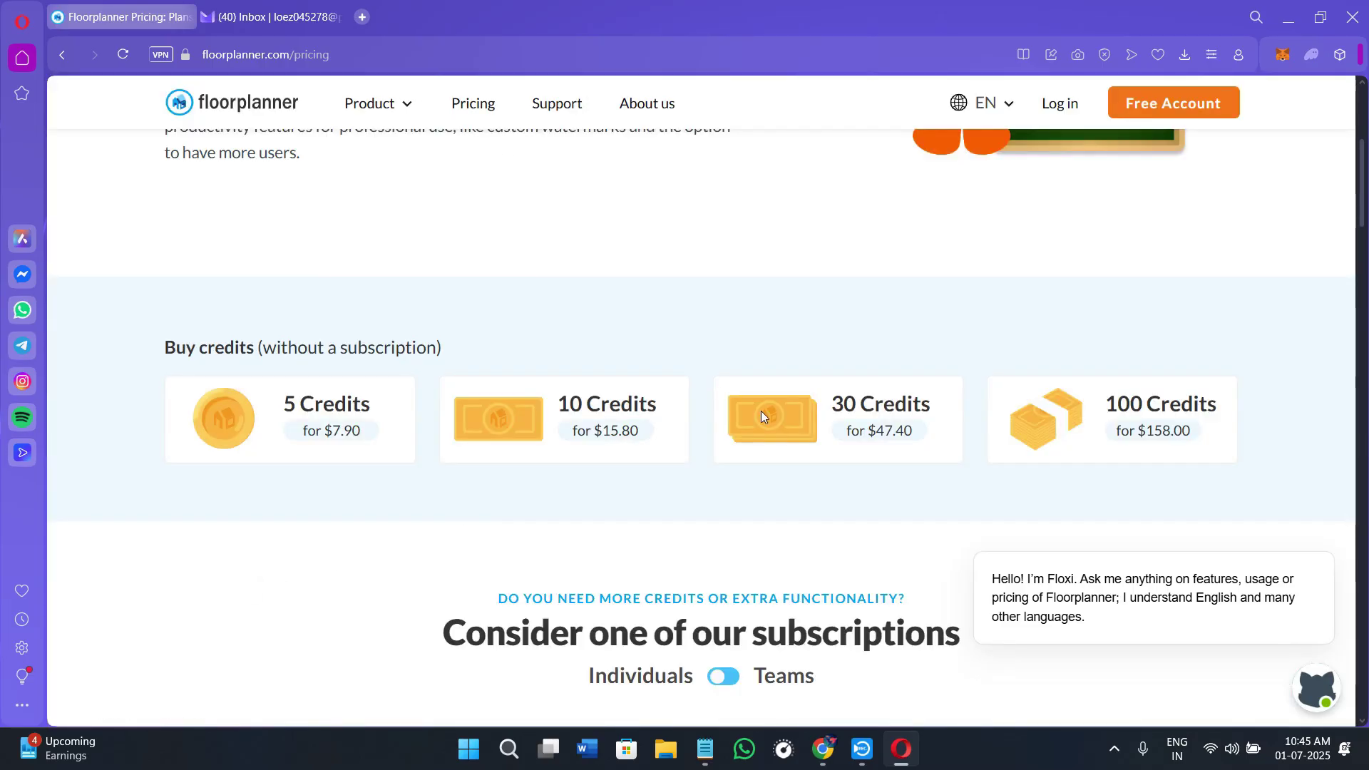
{"action": "scroll", "coordinate": [760, 417], "scroll_direction": "up", "scroll_amount": 5}
{"action": "left_click", "coordinate": [271, 16]}
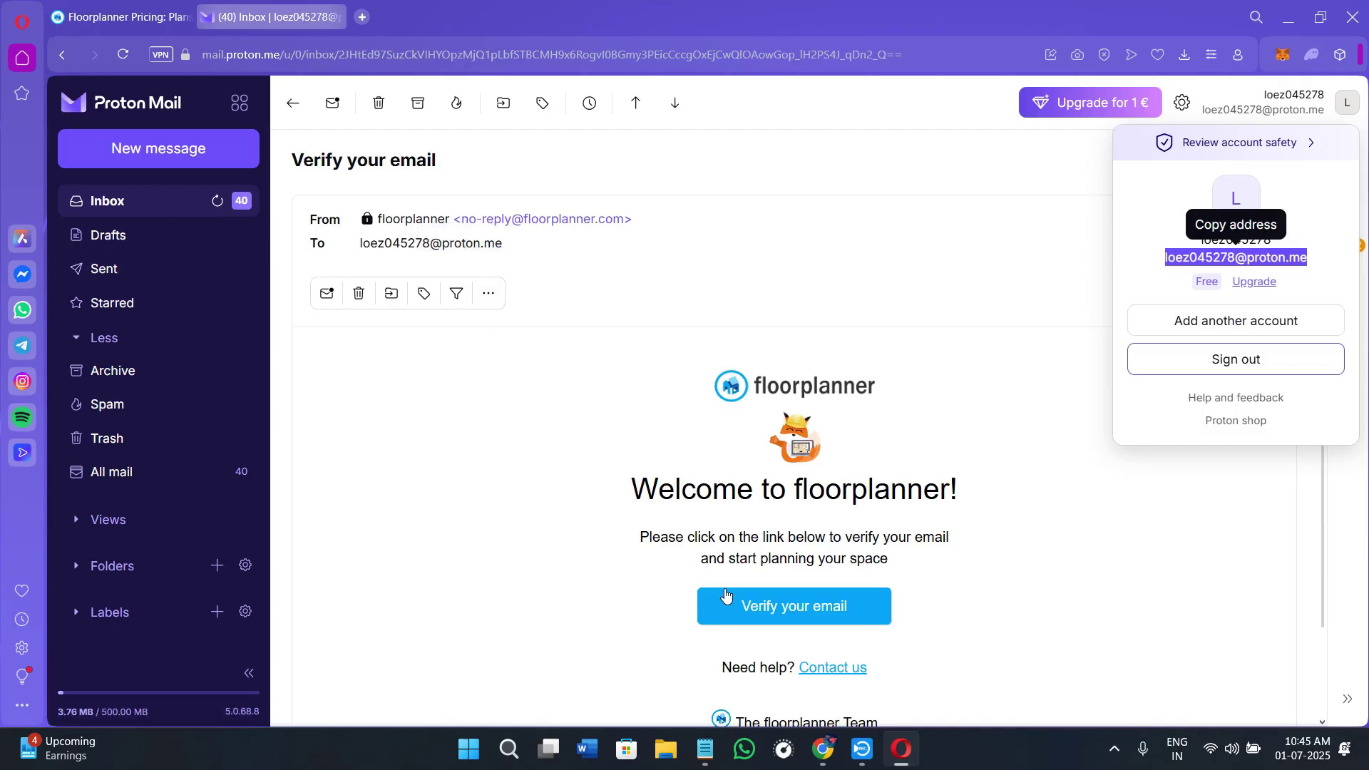
Step: Confirm the account with the Verify your email button in the Floorplanner email
{"action": "left_click", "coordinate": [797, 605]}
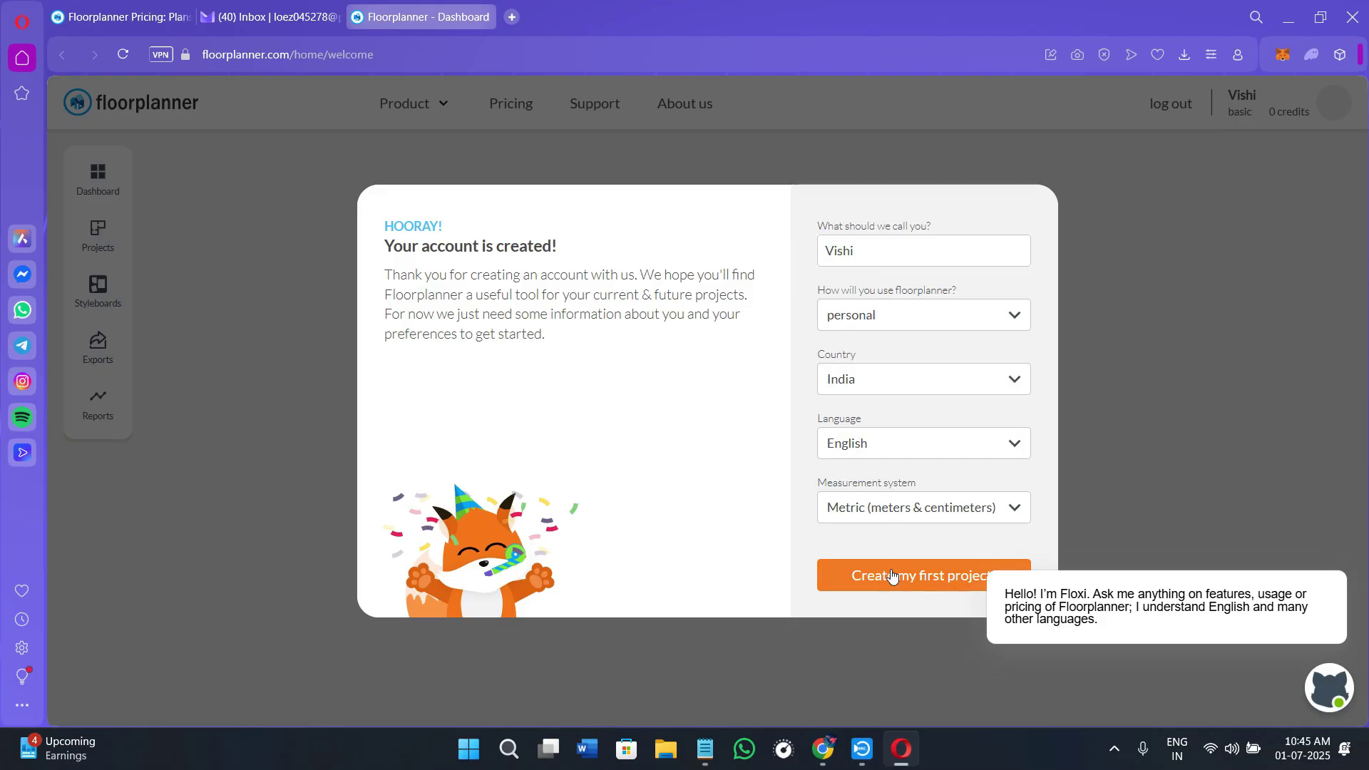
Step: Start Project 3 from the welcome screen's Create my first project button
{"action": "left_click", "coordinate": [940, 576]}
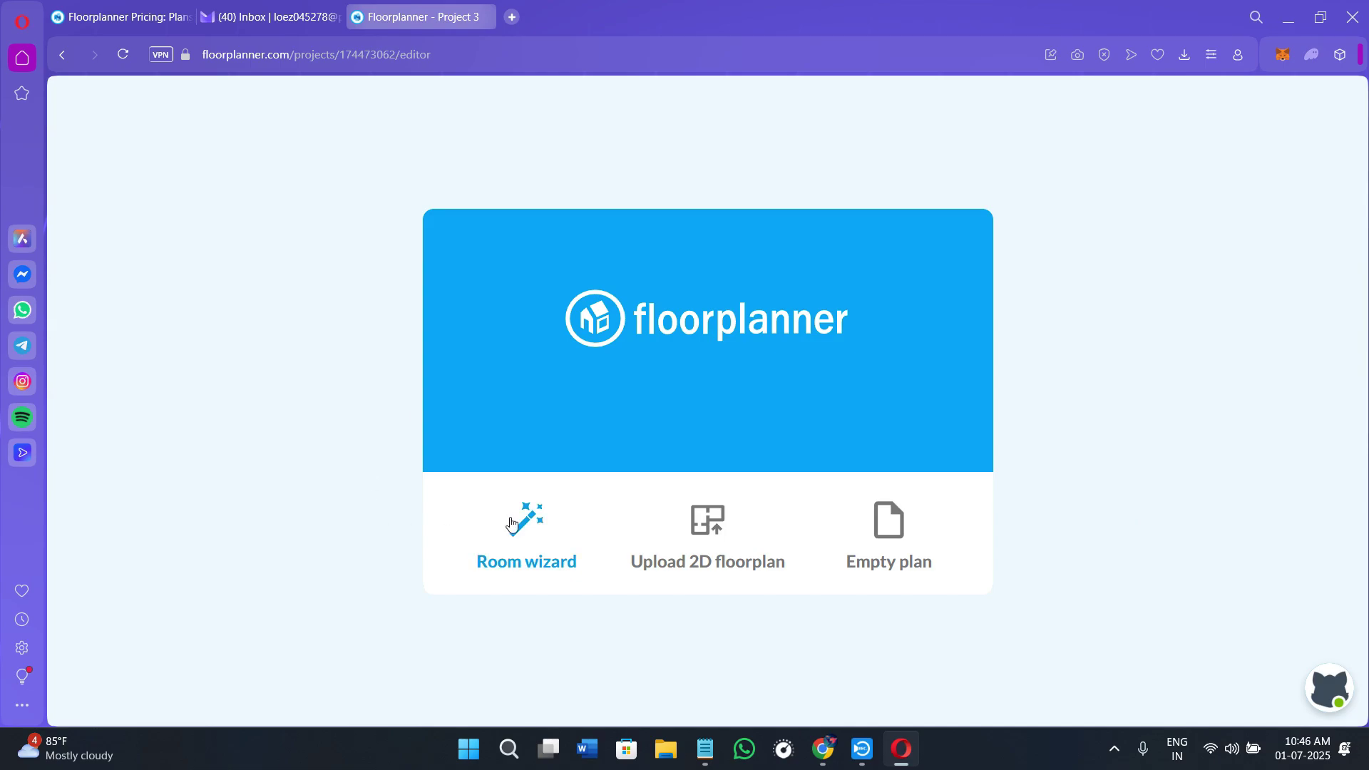
Step: Start the Room wizard and pick the room shape notched at two corners
{"action": "left_click", "coordinate": [530, 526]}
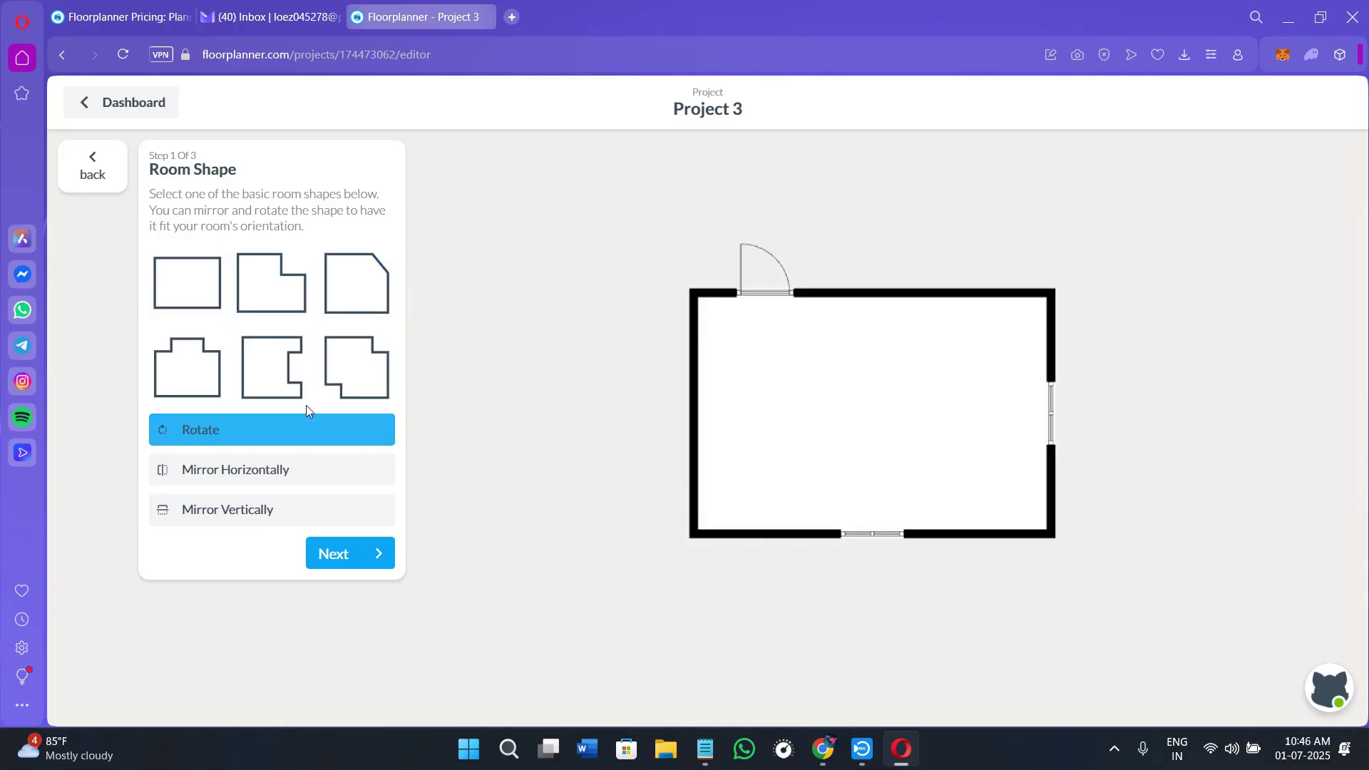
{"action": "left_click", "coordinate": [262, 305]}
{"action": "left_click", "coordinate": [360, 303]}
{"action": "left_click", "coordinate": [366, 379]}
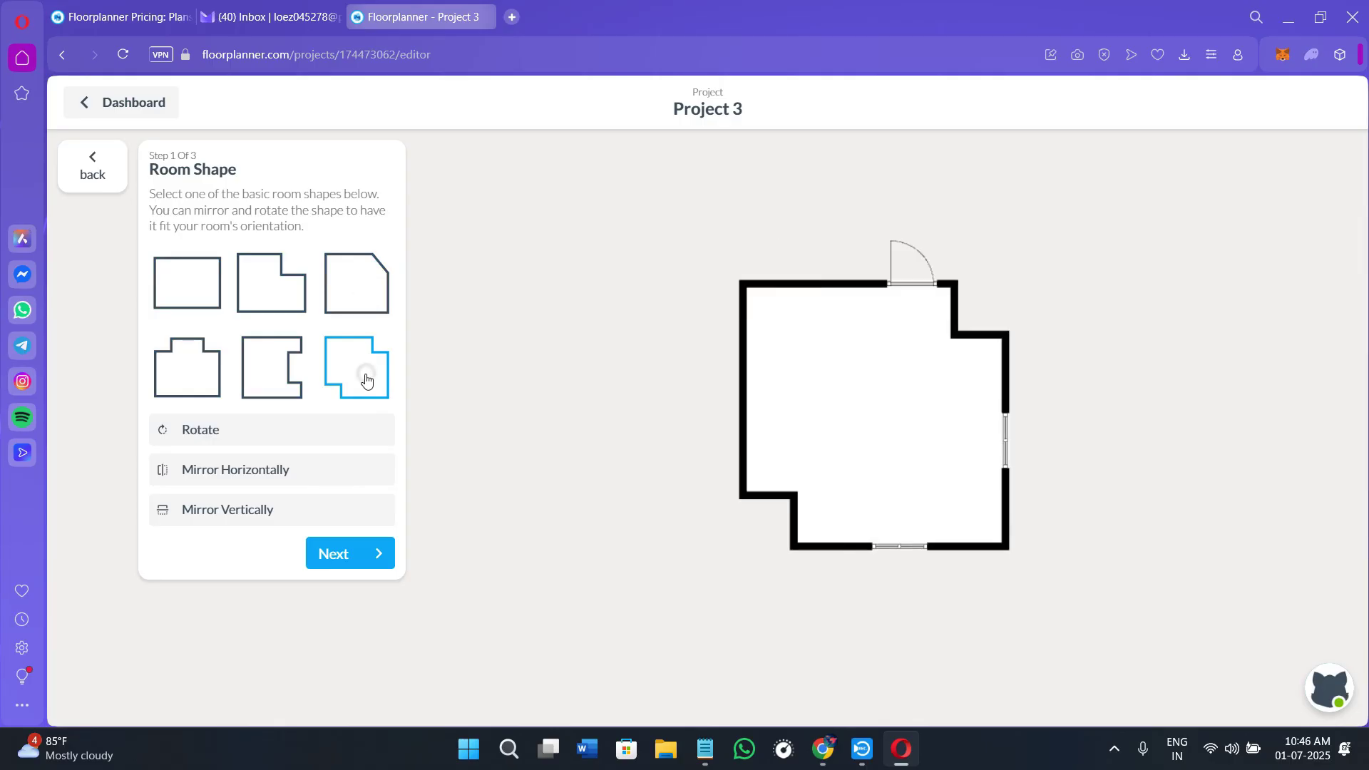
{"action": "left_click", "coordinate": [275, 391]}
{"action": "left_click", "coordinate": [213, 367]}
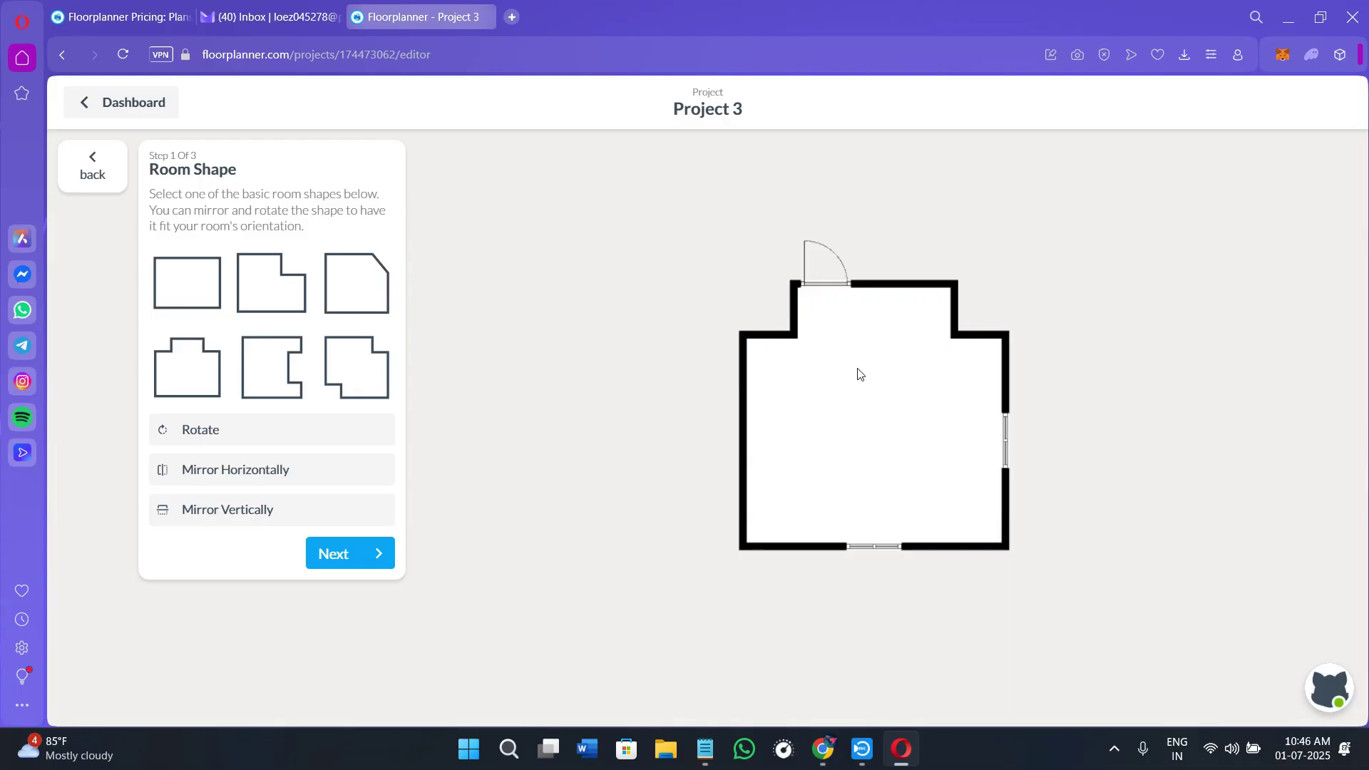
Step: Rotate and mirror the notched shape so the door sits on top, and advance to dimensions
{"action": "left_click", "coordinate": [207, 437]}
{"action": "left_click", "coordinate": [207, 437]}
{"action": "left_click", "coordinate": [206, 436]}
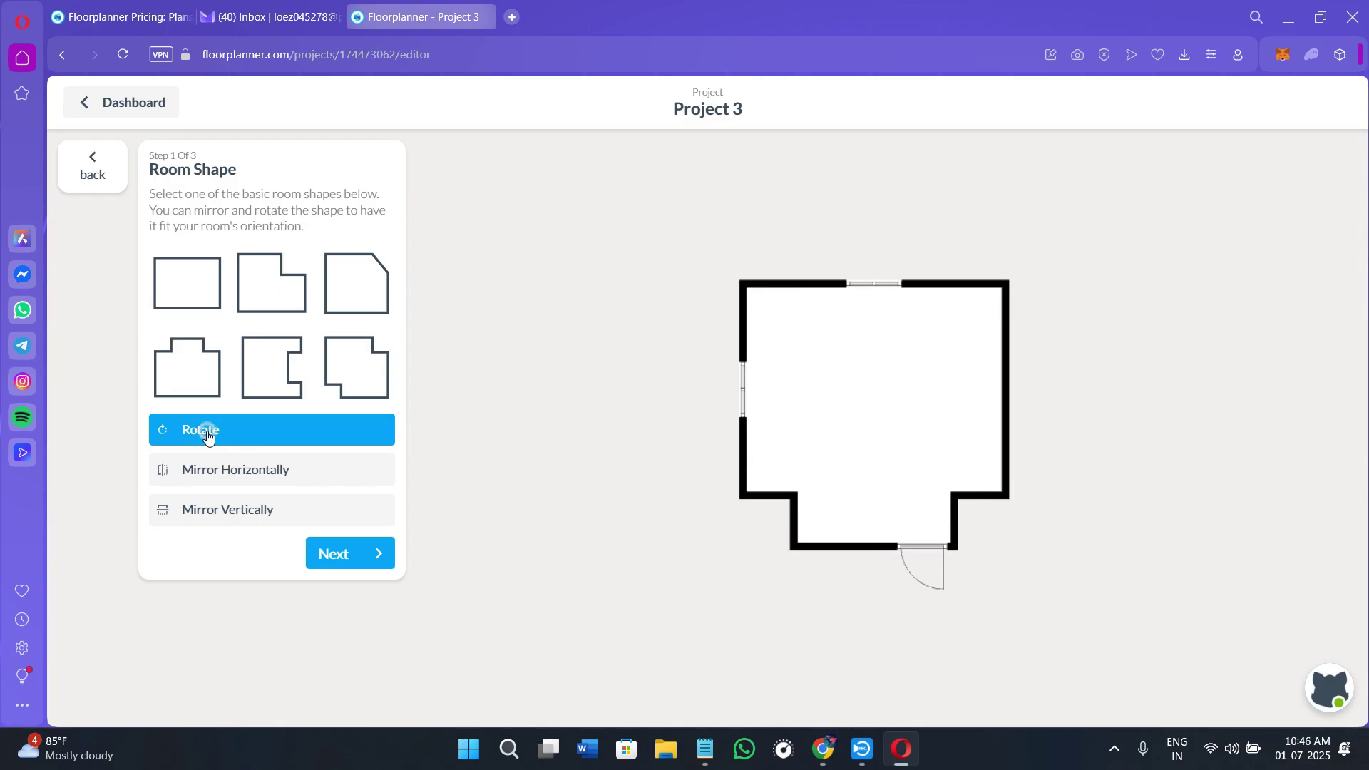
{"action": "left_click", "coordinate": [203, 437]}
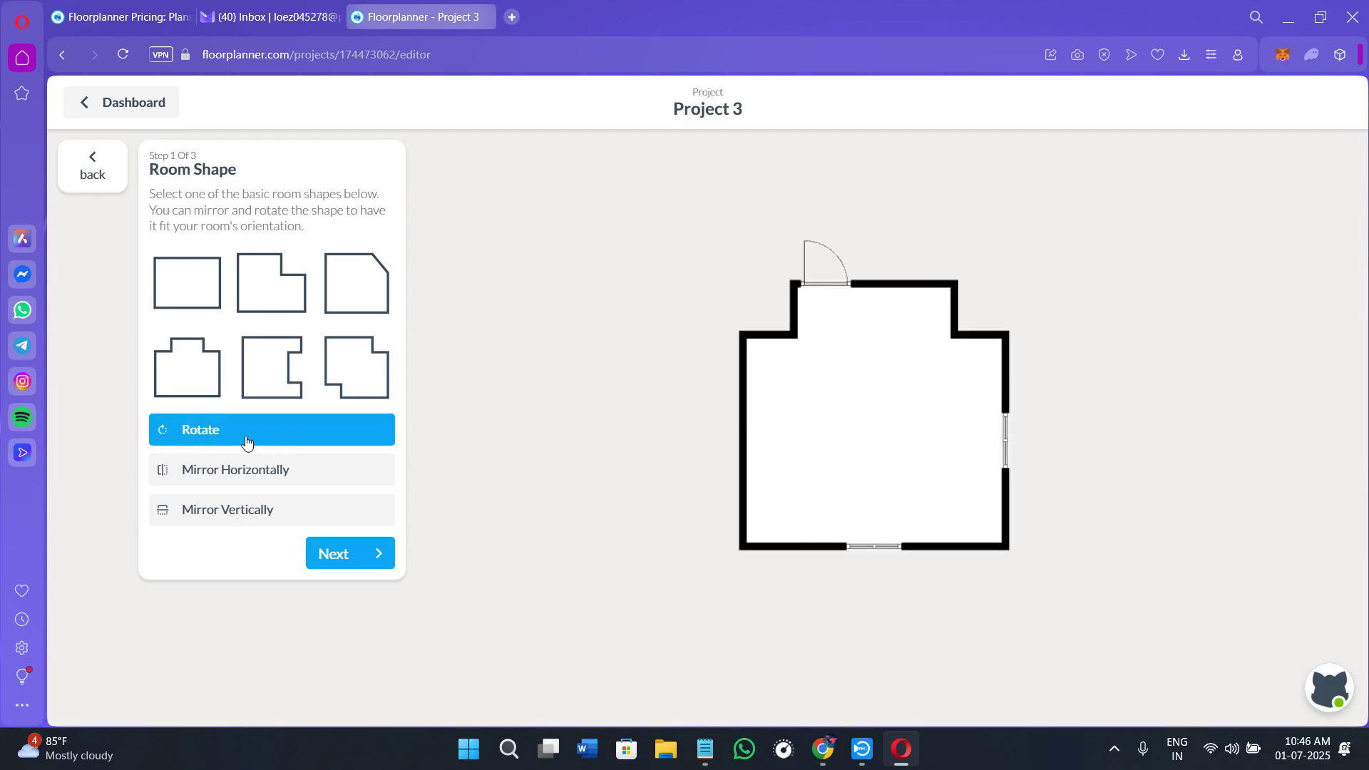
{"action": "left_click", "coordinate": [233, 482]}
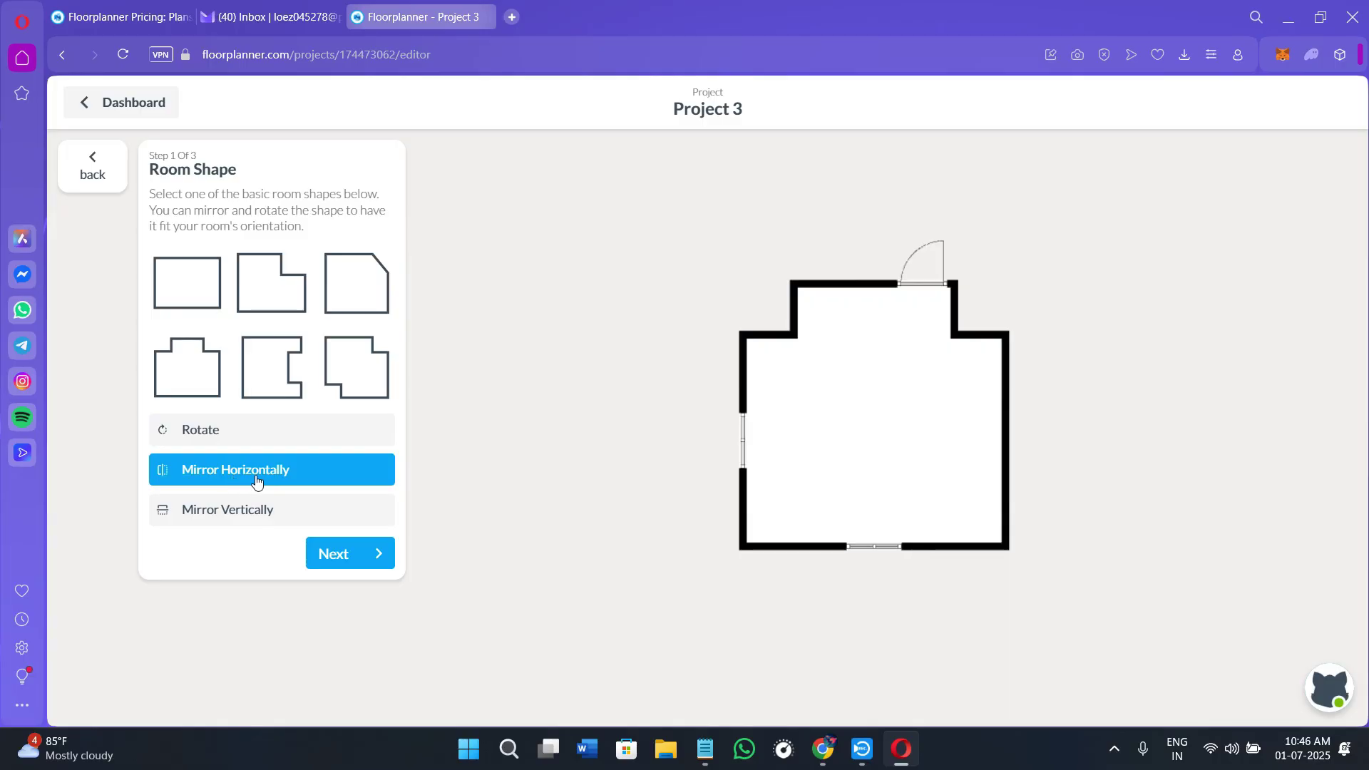
{"action": "left_click", "coordinate": [258, 479]}
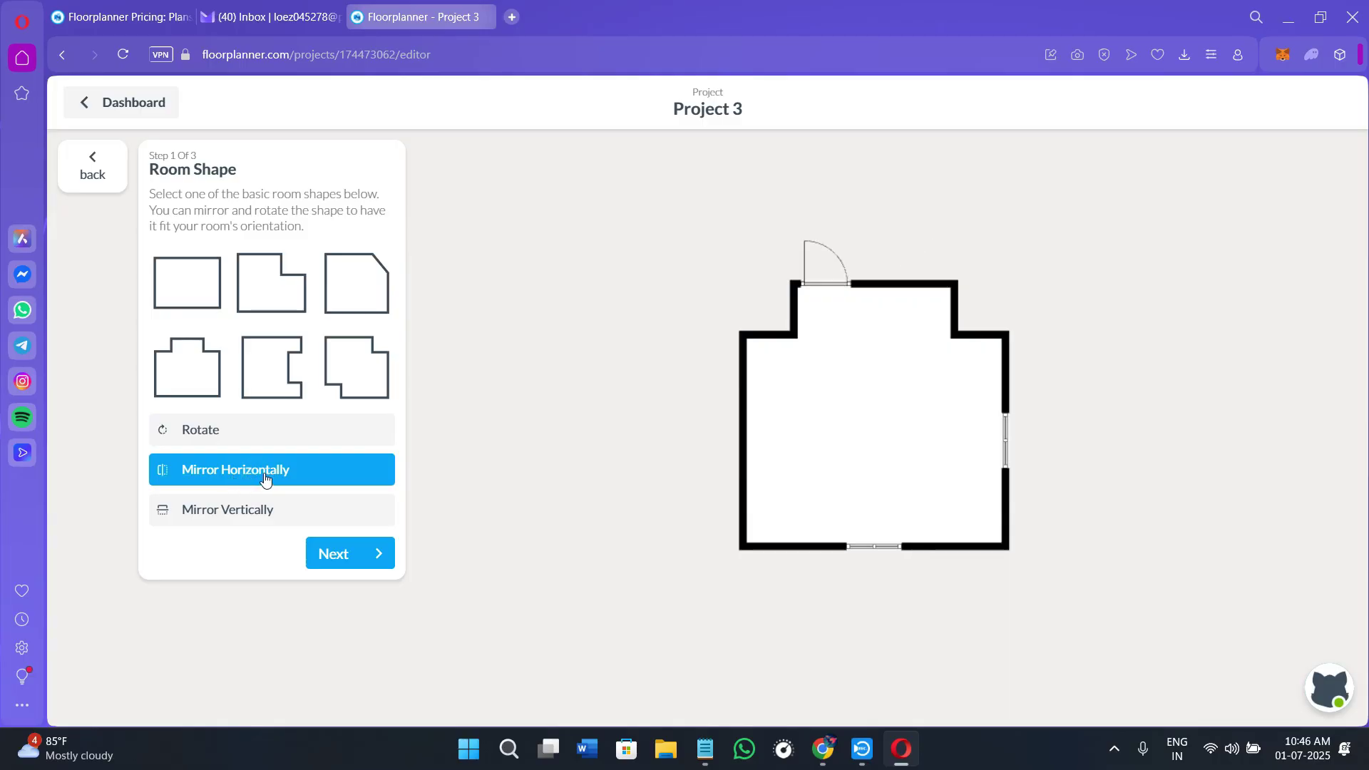
{"action": "left_click", "coordinate": [254, 518]}
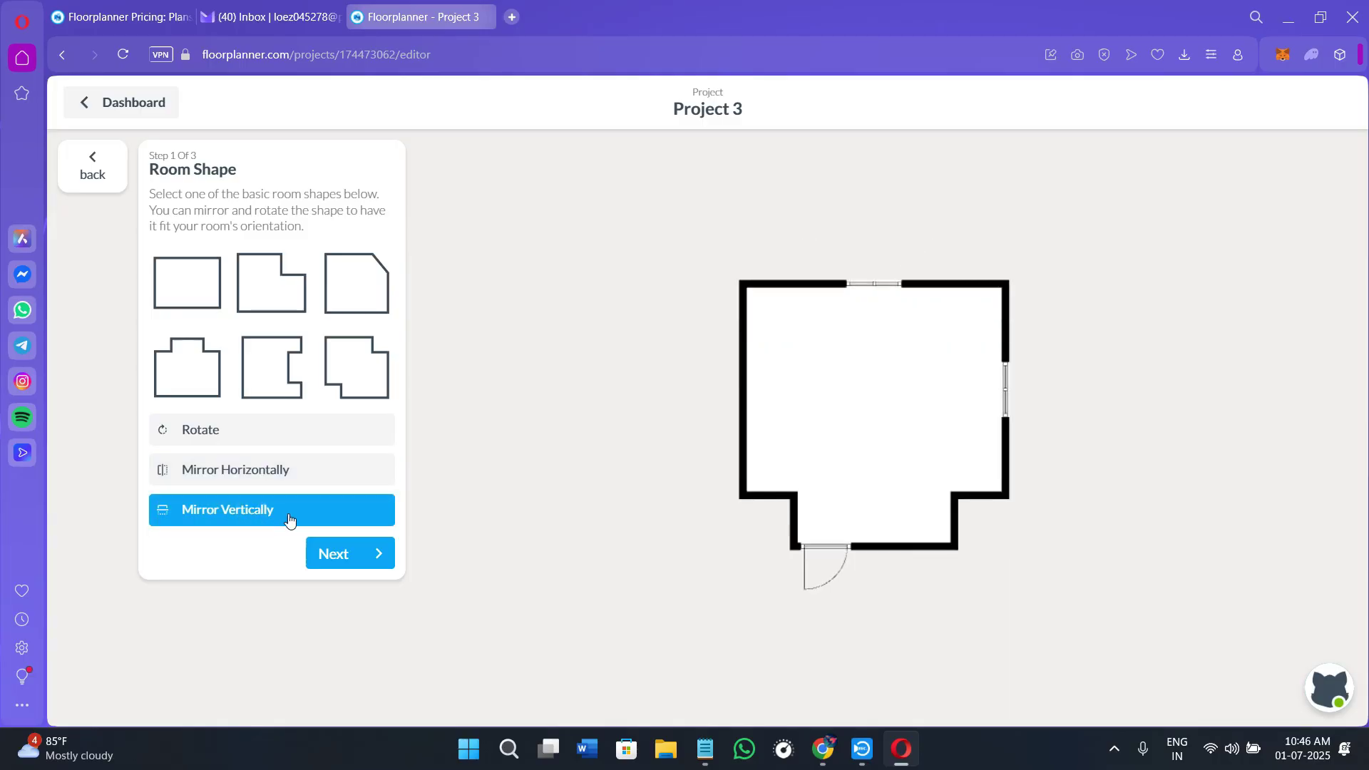
{"action": "left_click", "coordinate": [289, 520]}
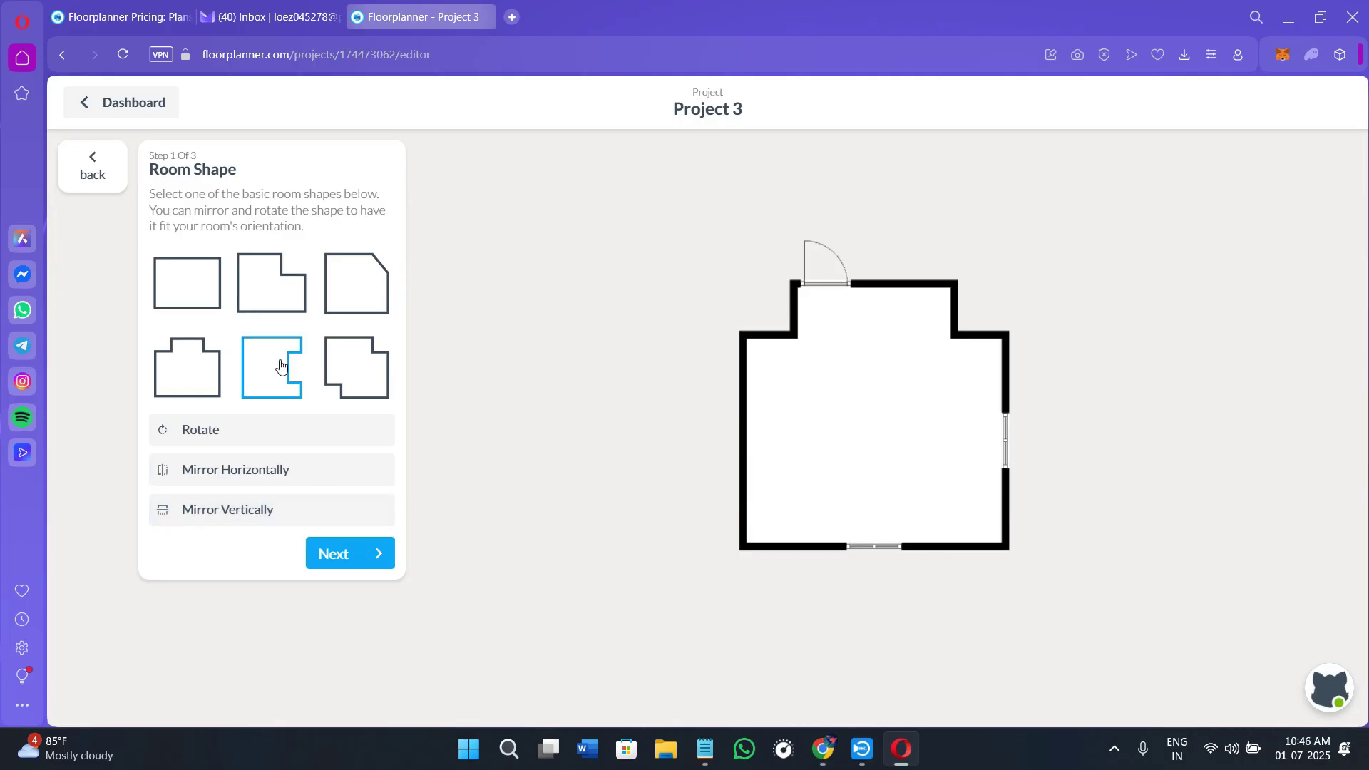
{"action": "left_click", "coordinate": [341, 556]}
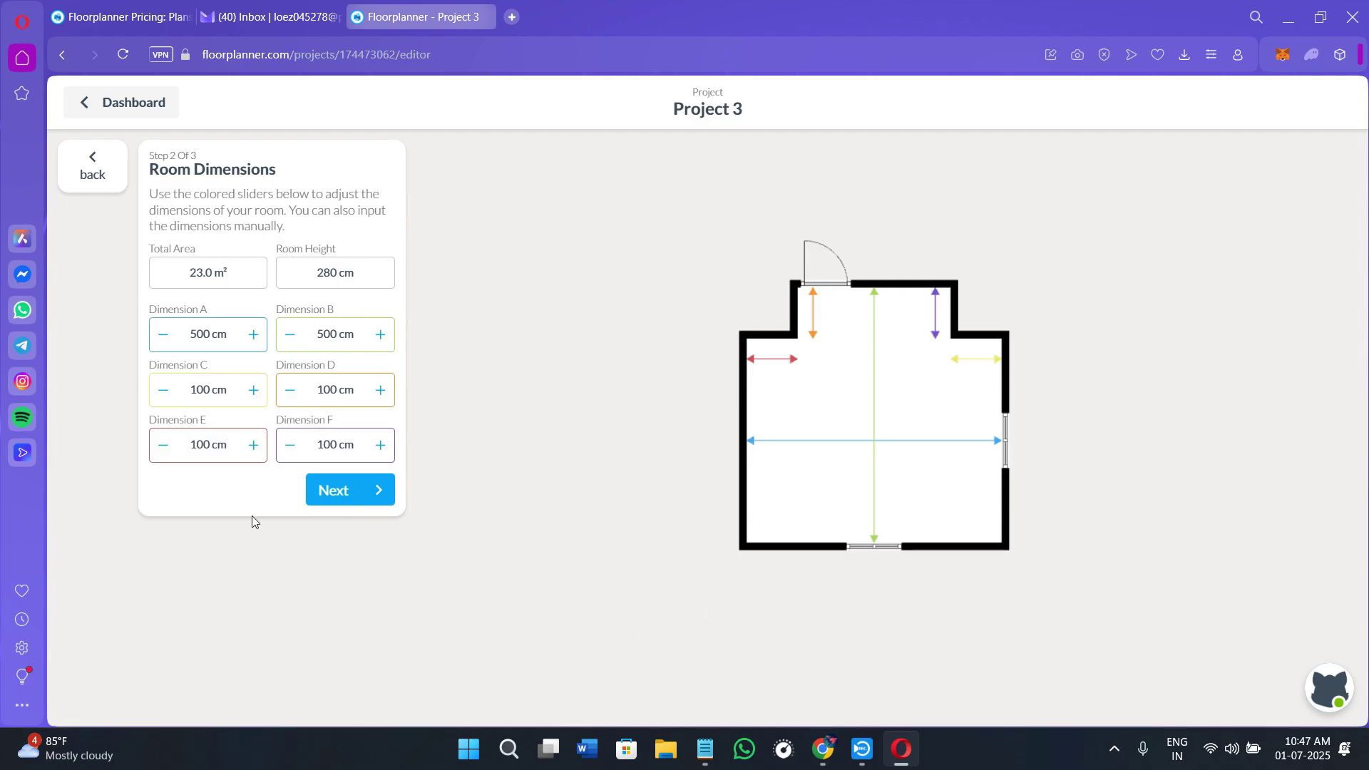
Step: Advance from Room Dimensions to step 3, Room Style
{"action": "left_click", "coordinate": [335, 499]}
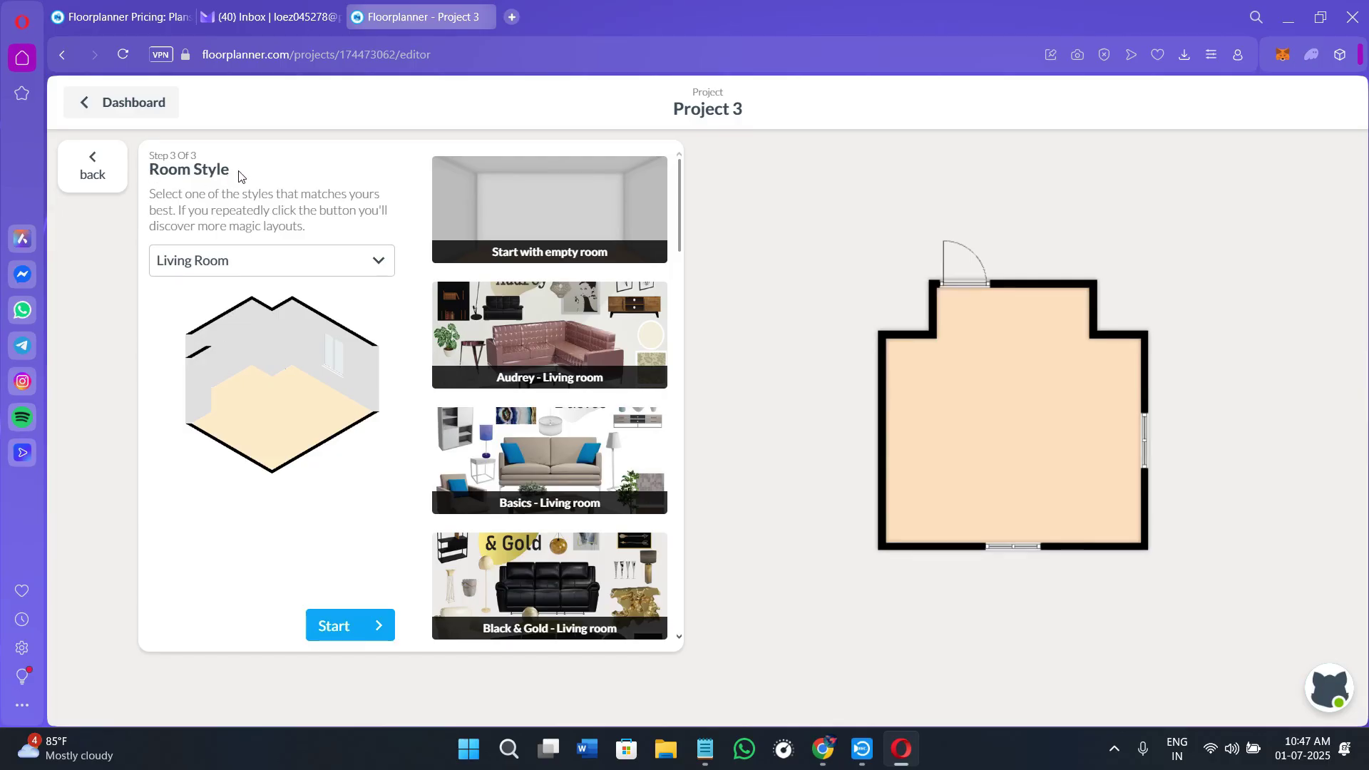
{"action": "left_click", "coordinate": [333, 276]}
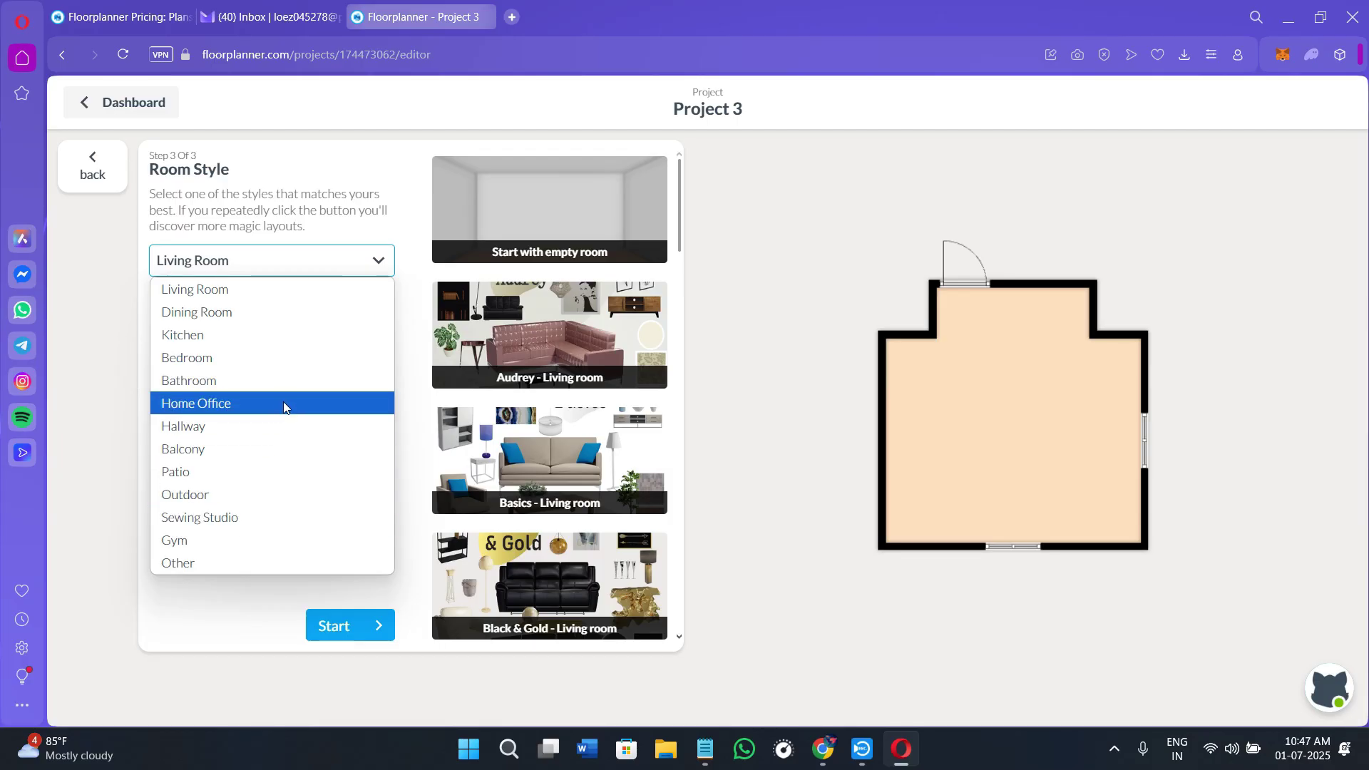
{"action": "left_click", "coordinate": [245, 314]}
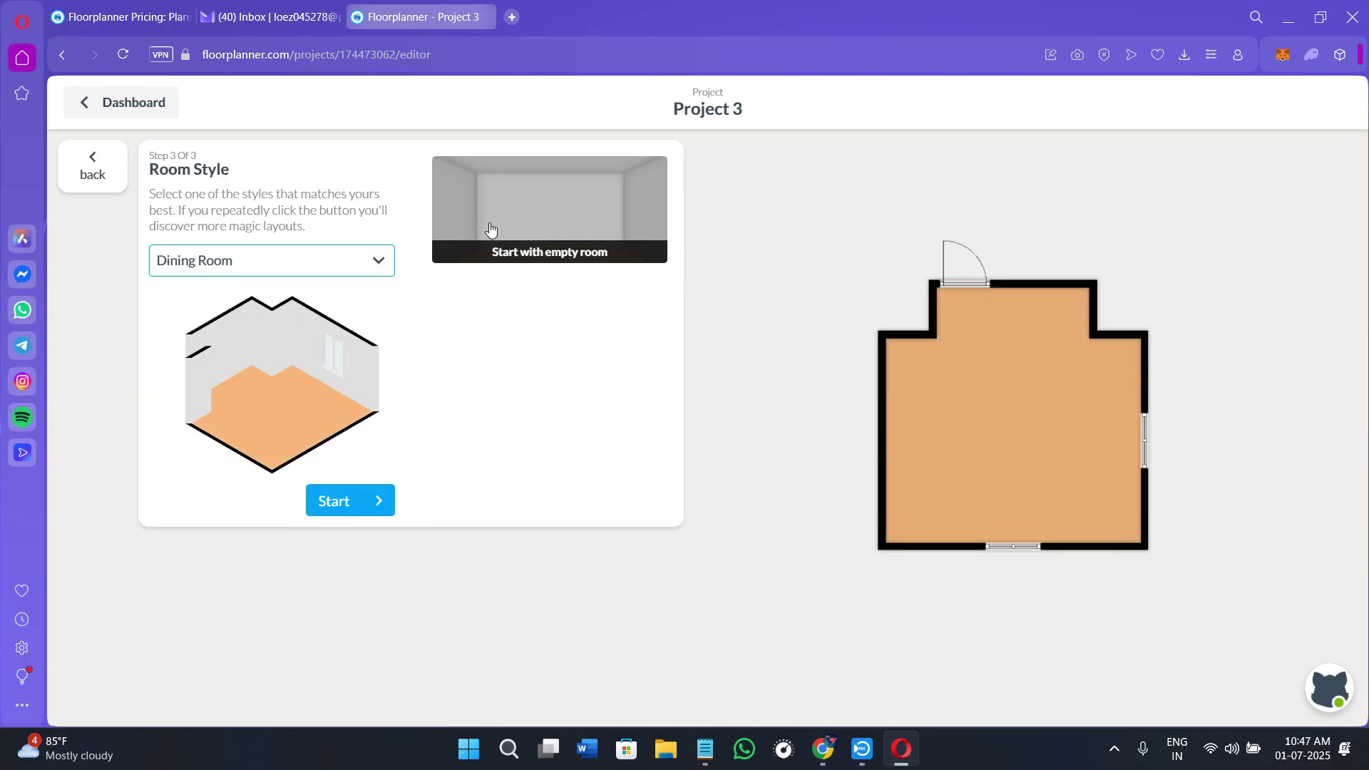
{"action": "left_click", "coordinate": [309, 260]}
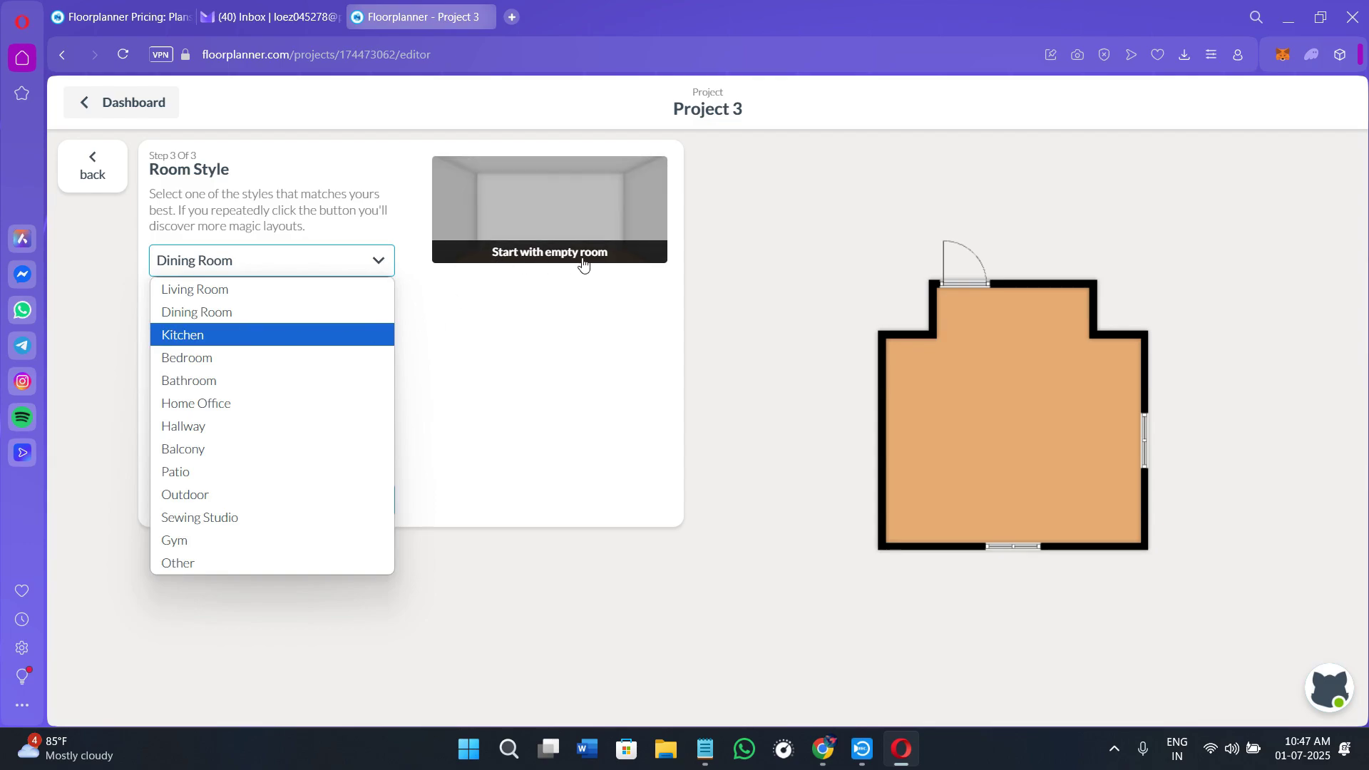
{"action": "left_click", "coordinate": [199, 353]}
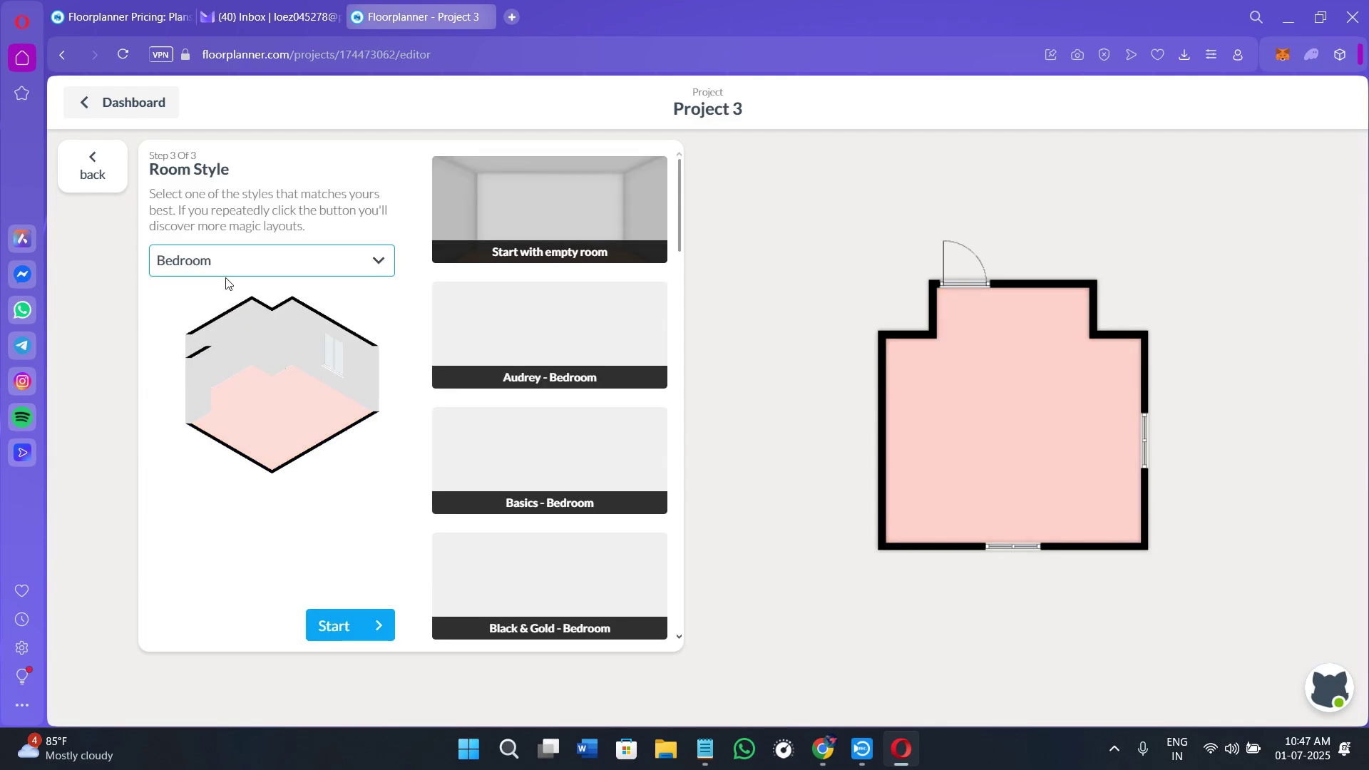
{"action": "scroll", "coordinate": [604, 531], "scroll_direction": "down", "scroll_amount": 5}
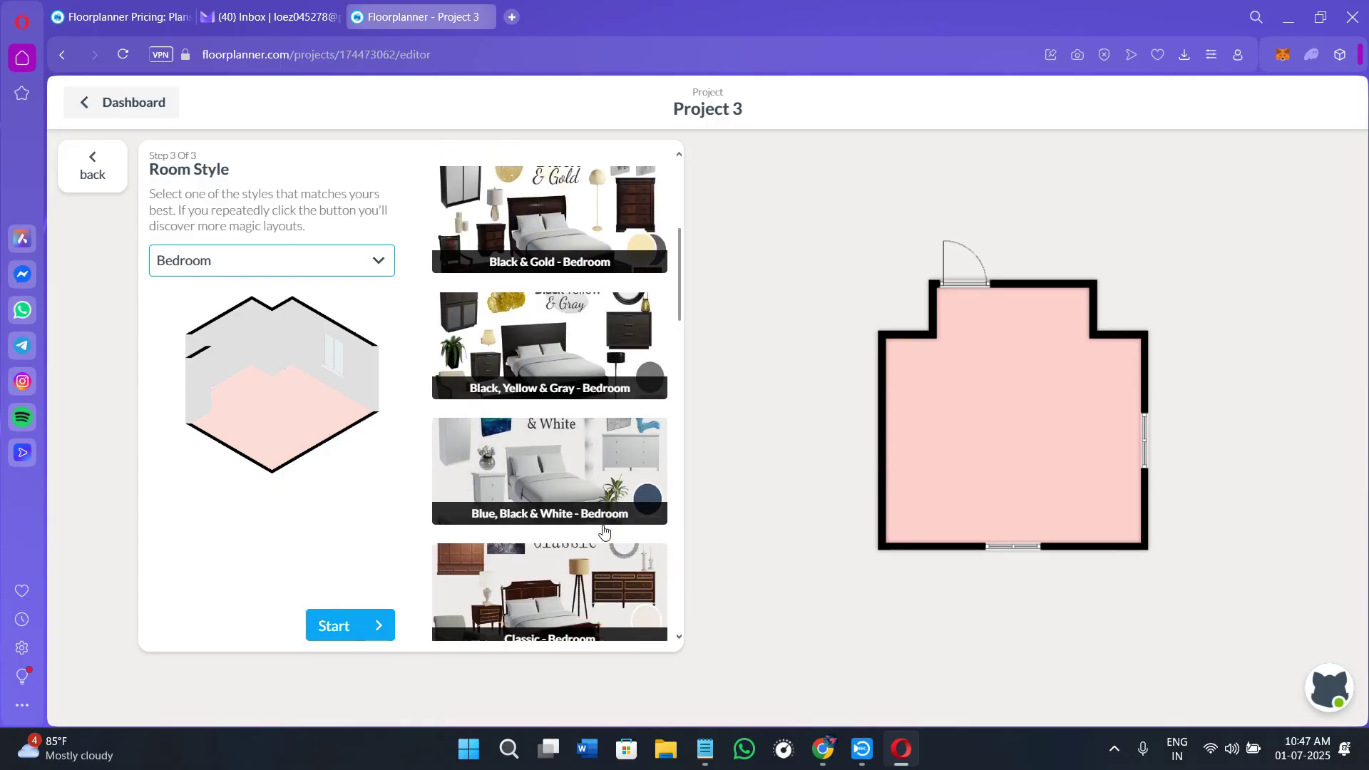
{"action": "scroll", "coordinate": [605, 531], "scroll_direction": "down", "scroll_amount": 8}
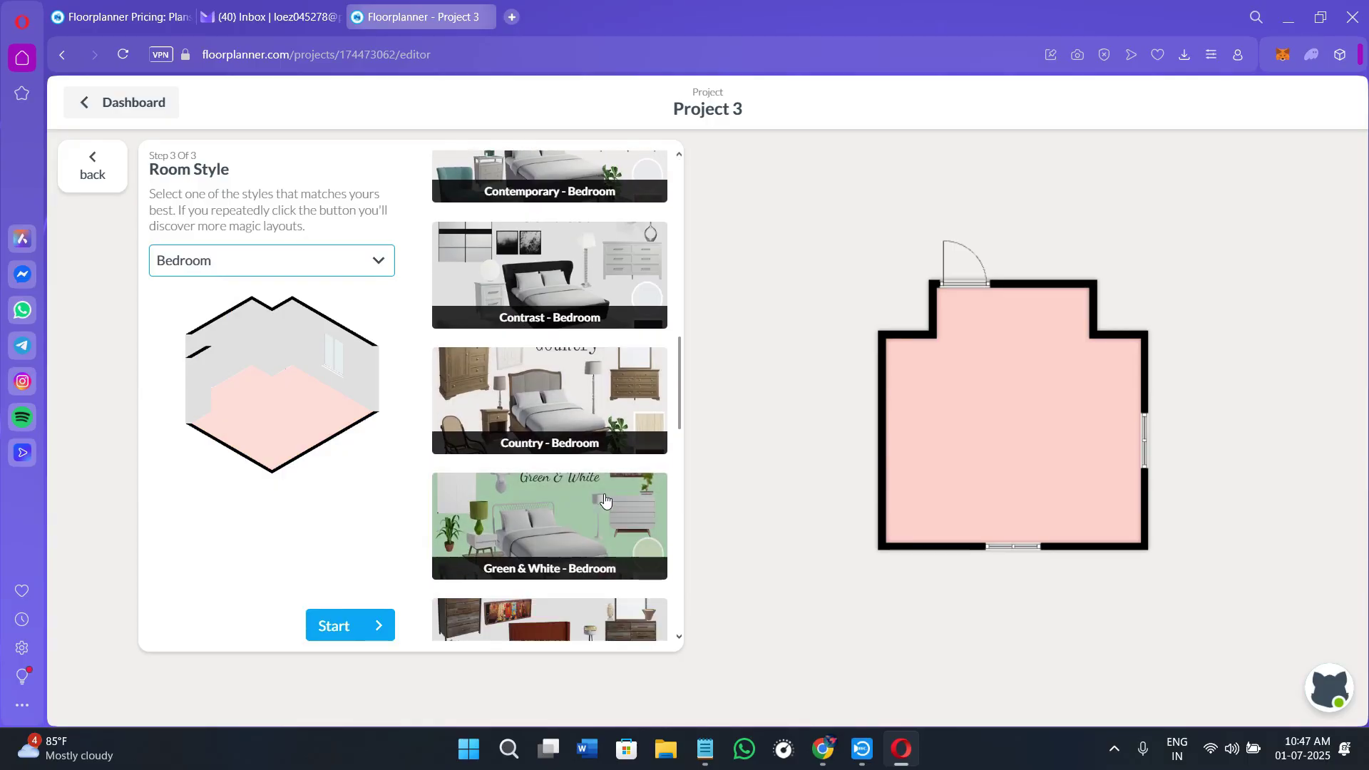
{"action": "scroll", "coordinate": [605, 499], "scroll_direction": "down", "scroll_amount": 10}
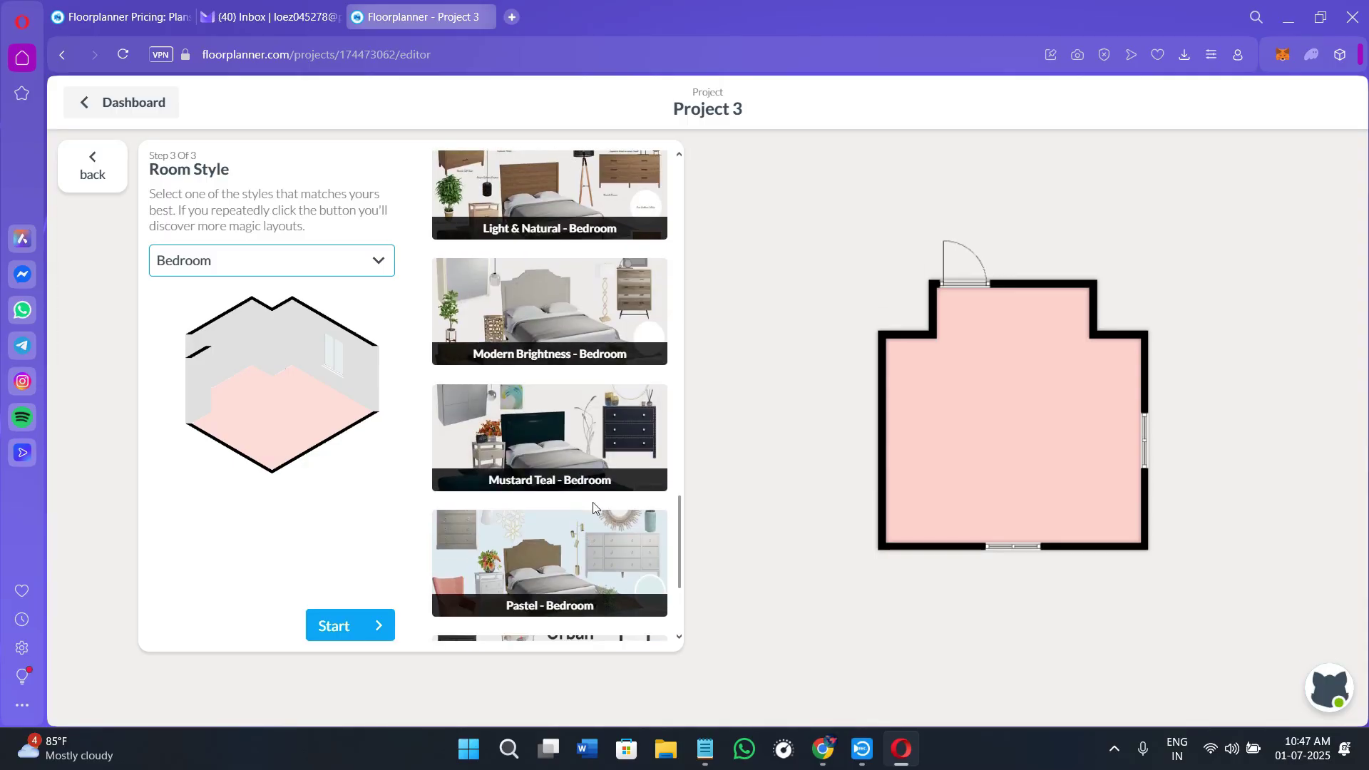
{"action": "scroll", "coordinate": [592, 504], "scroll_direction": "down", "scroll_amount": 1}
{"action": "scroll", "coordinate": [592, 502], "scroll_direction": "up", "scroll_amount": 7}
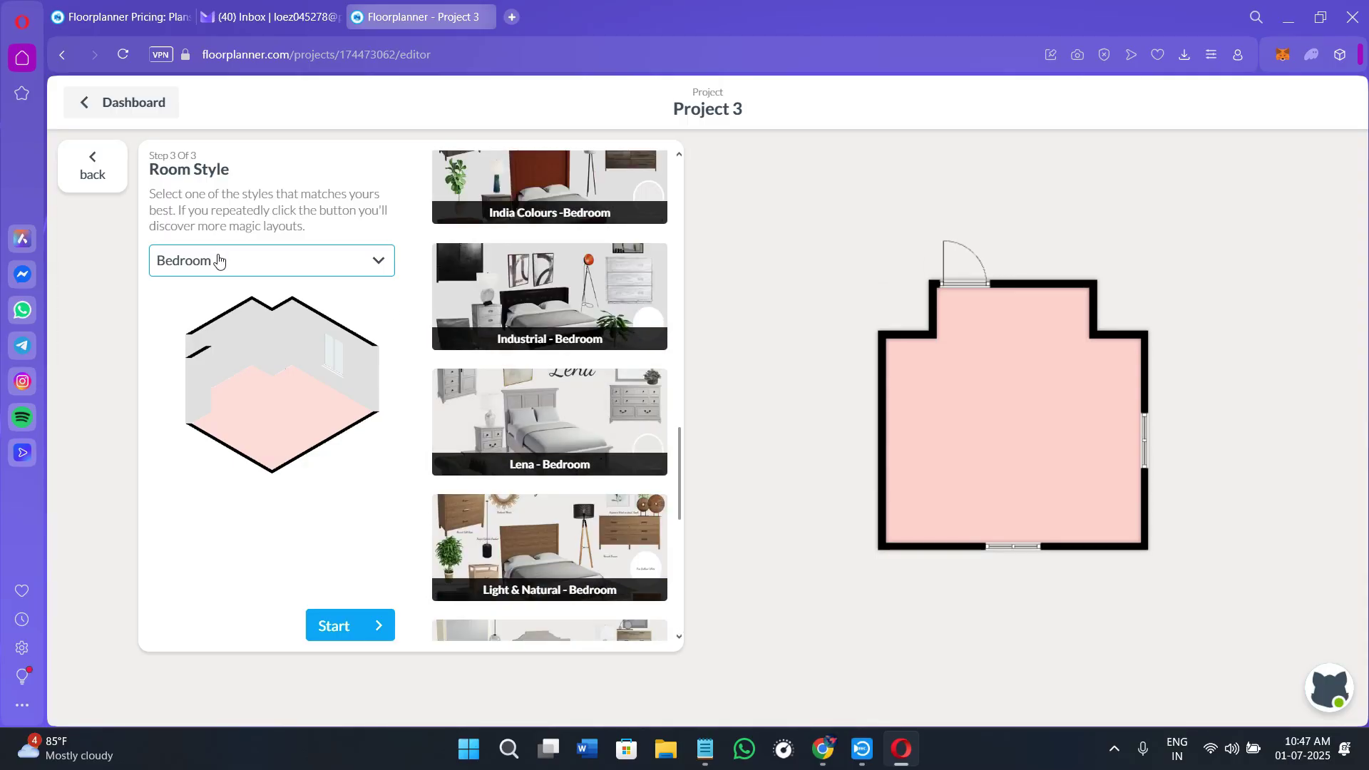
{"action": "left_click", "coordinate": [218, 261]}
{"action": "left_click", "coordinate": [215, 396]}
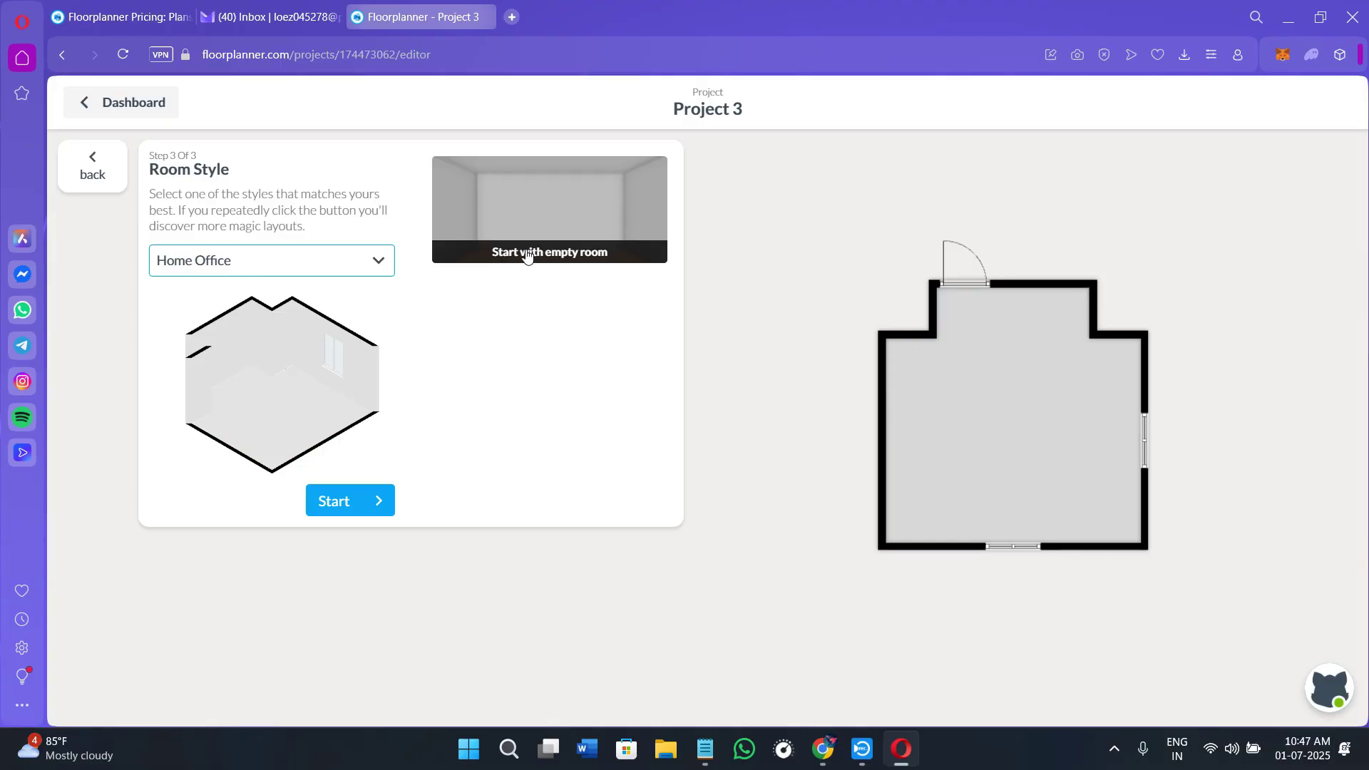
{"action": "left_click", "coordinate": [260, 262]}
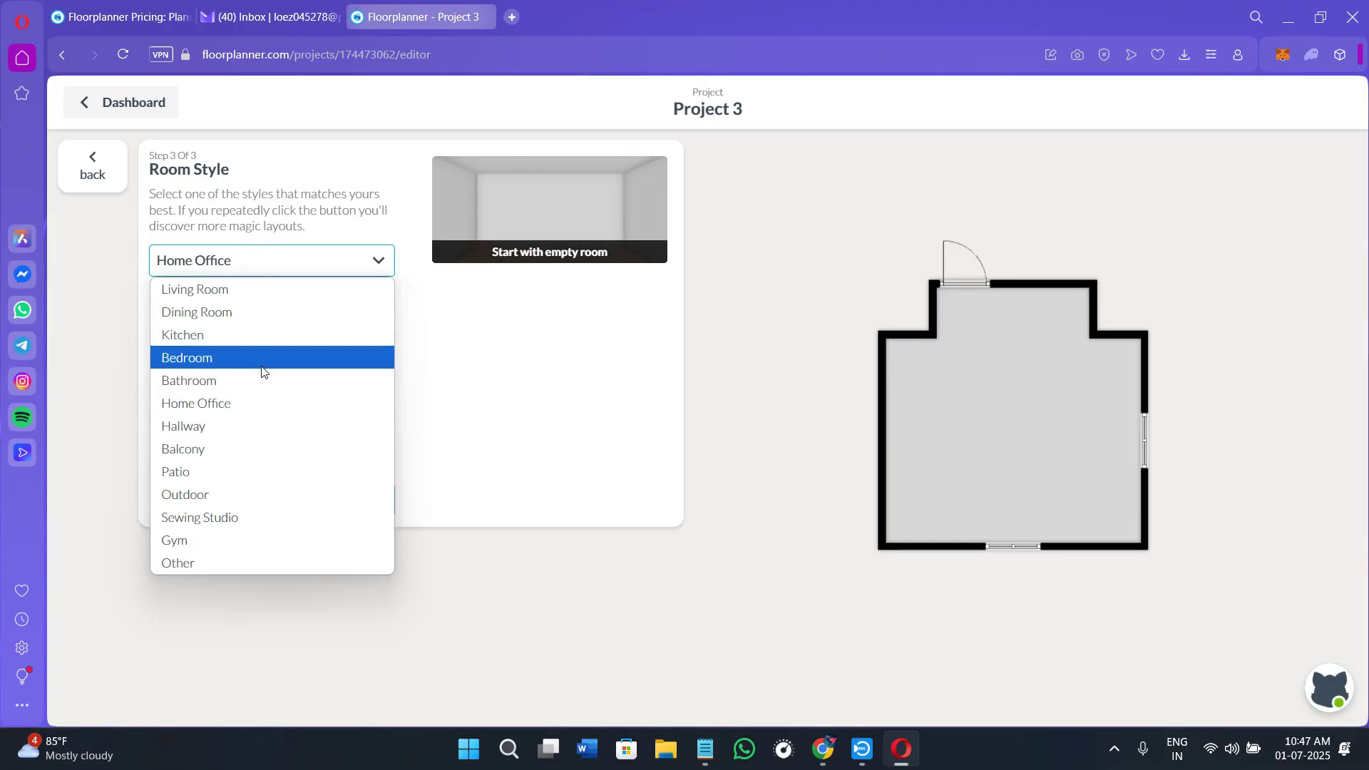
Step: Keep Living Room as the room type and apply the Black & Gold living-room style
{"action": "left_click", "coordinate": [171, 289]}
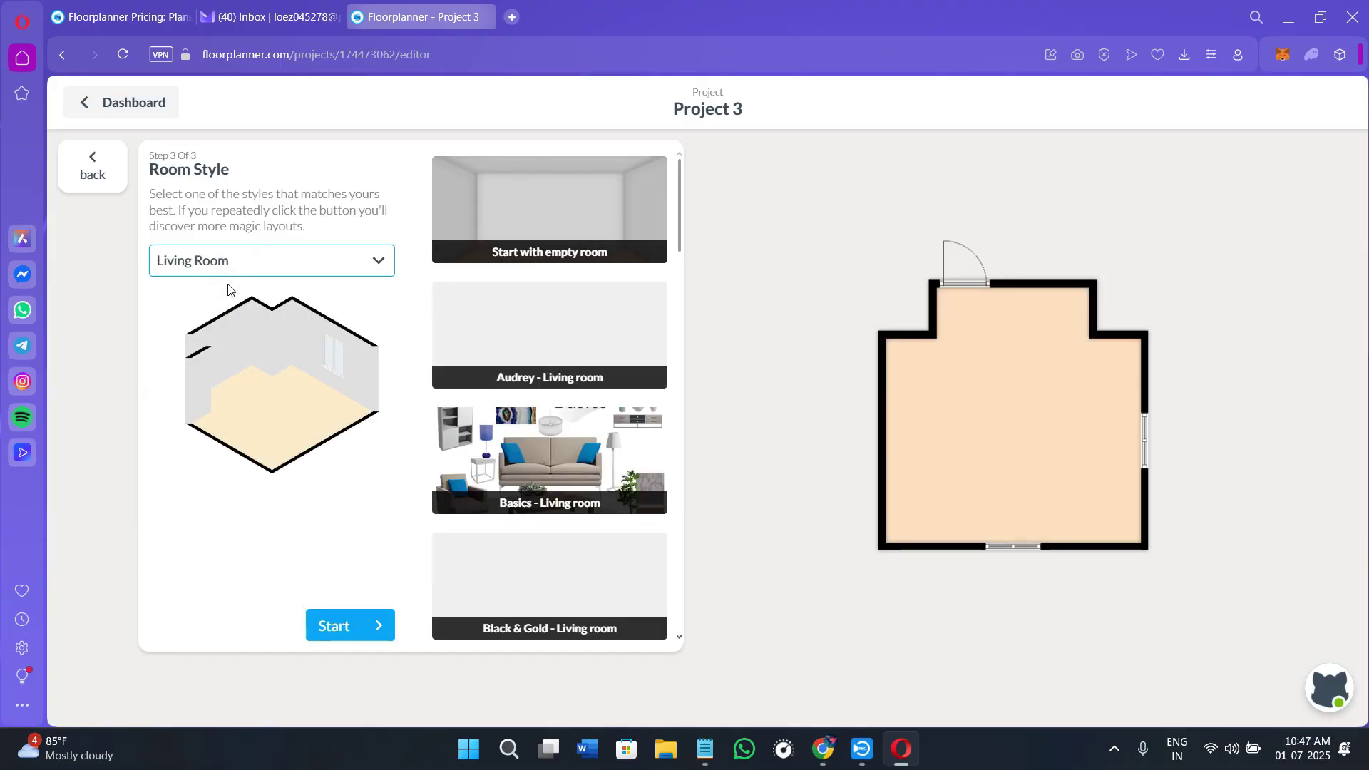
{"action": "scroll", "coordinate": [621, 443], "scroll_direction": "down", "scroll_amount": 4}
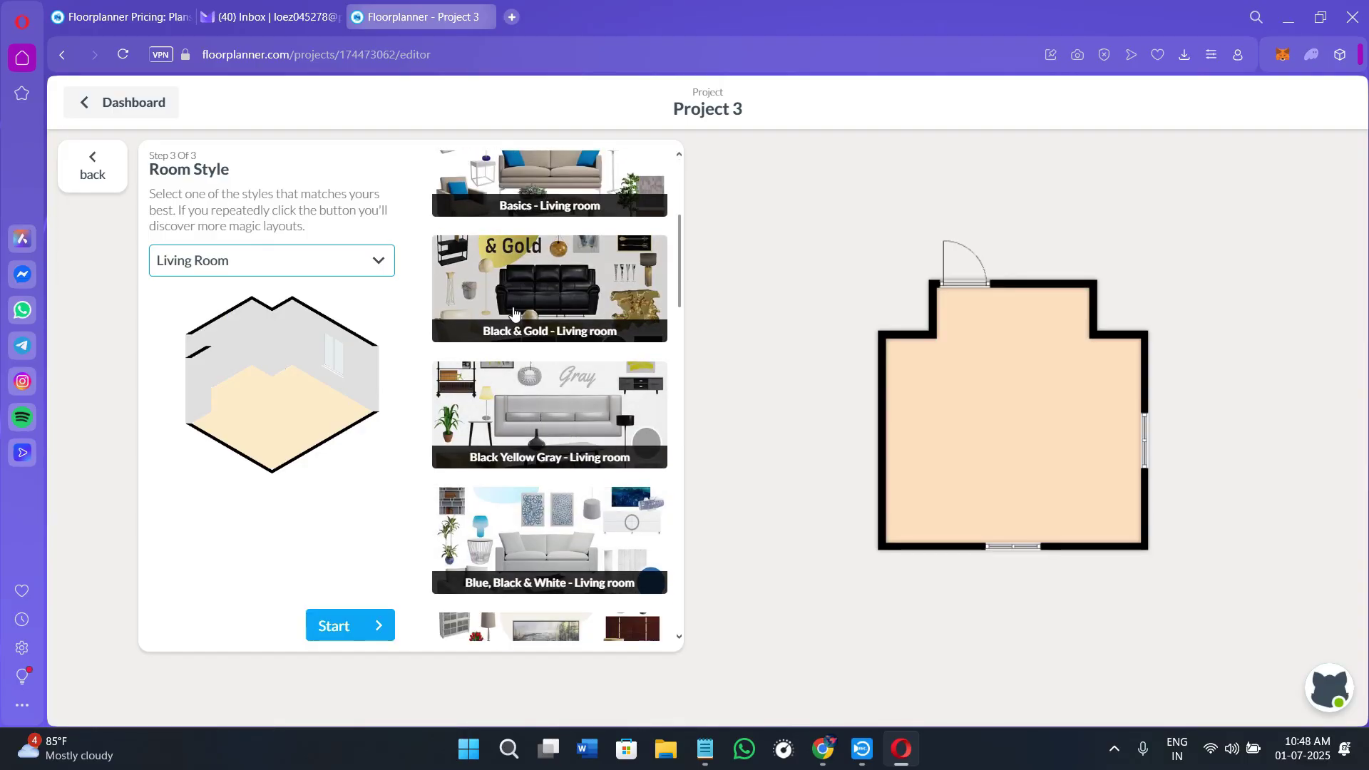
{"action": "scroll", "coordinate": [513, 314], "scroll_direction": "up", "scroll_amount": 2}
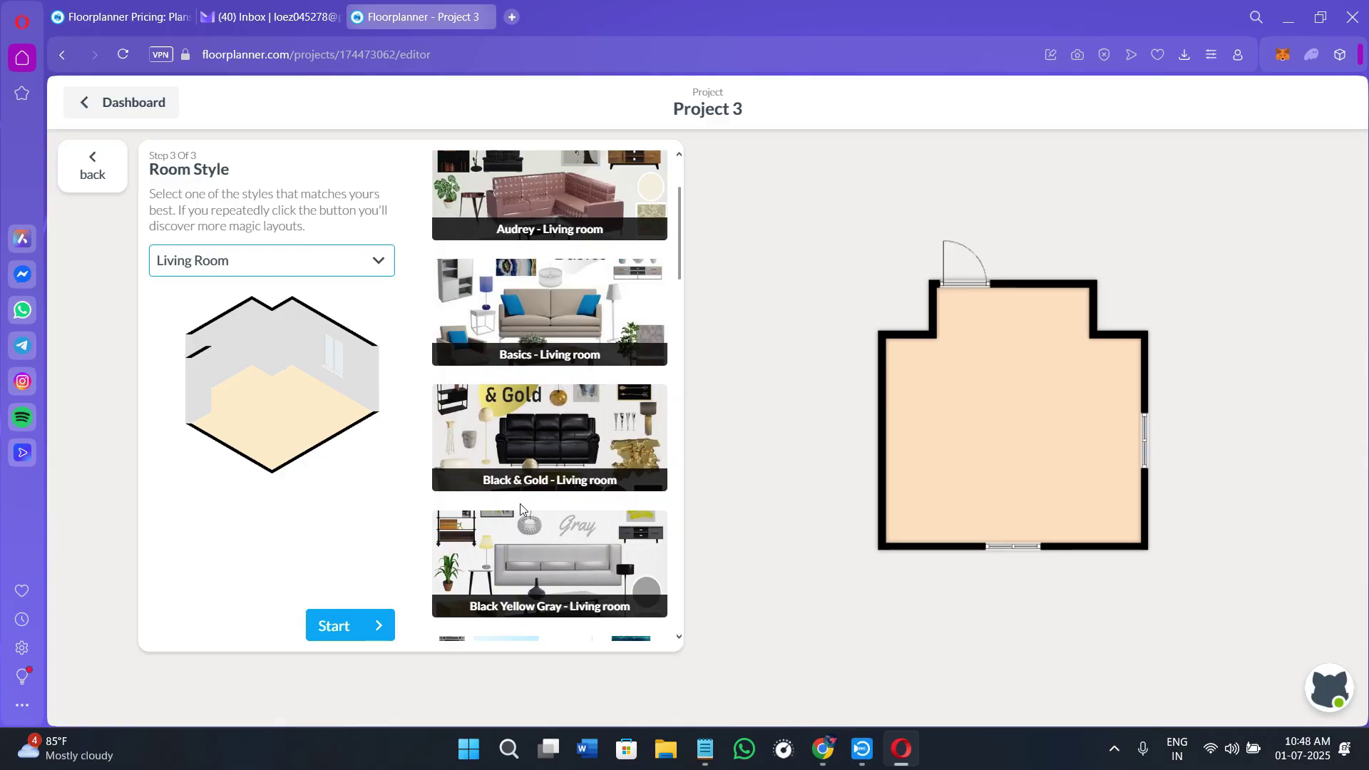
{"action": "left_click", "coordinate": [534, 426]}
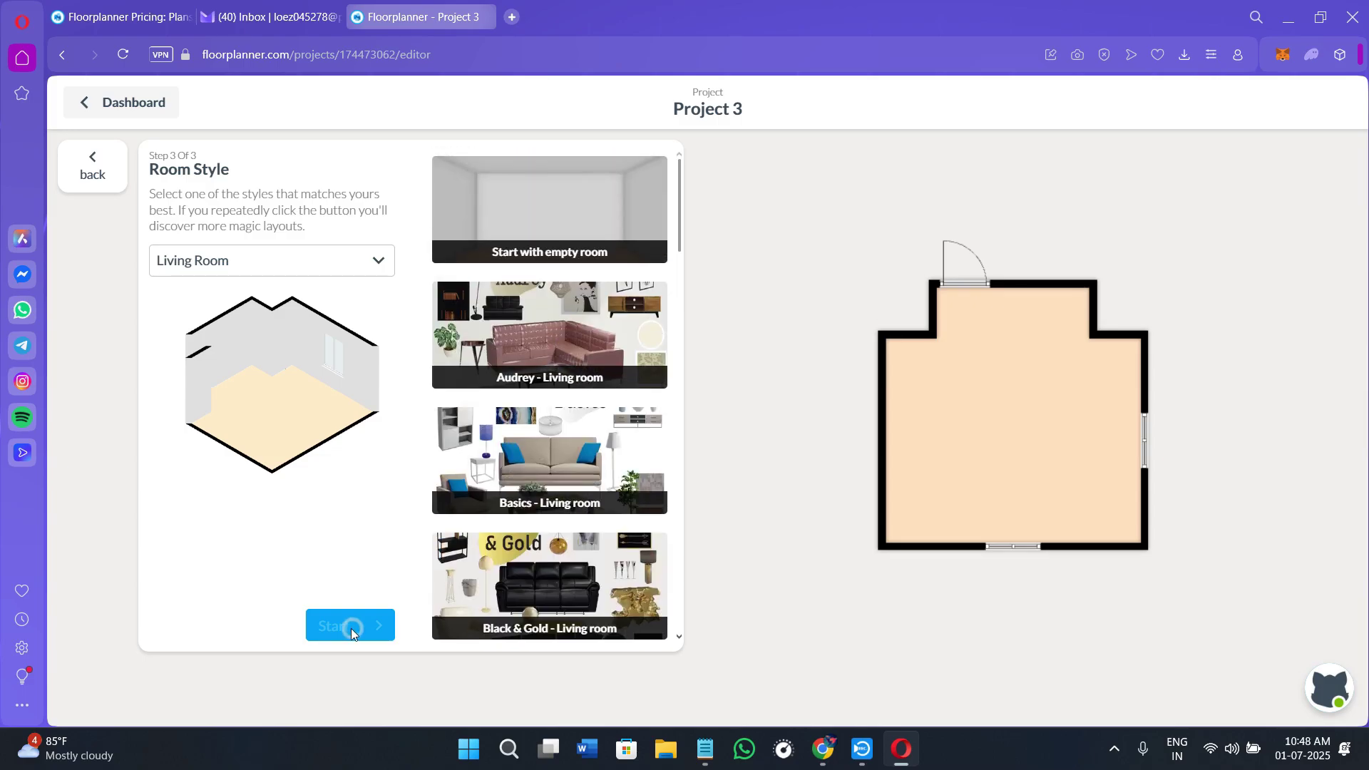
{"action": "left_click", "coordinate": [269, 260]}
{"action": "left_click", "coordinate": [257, 291]}
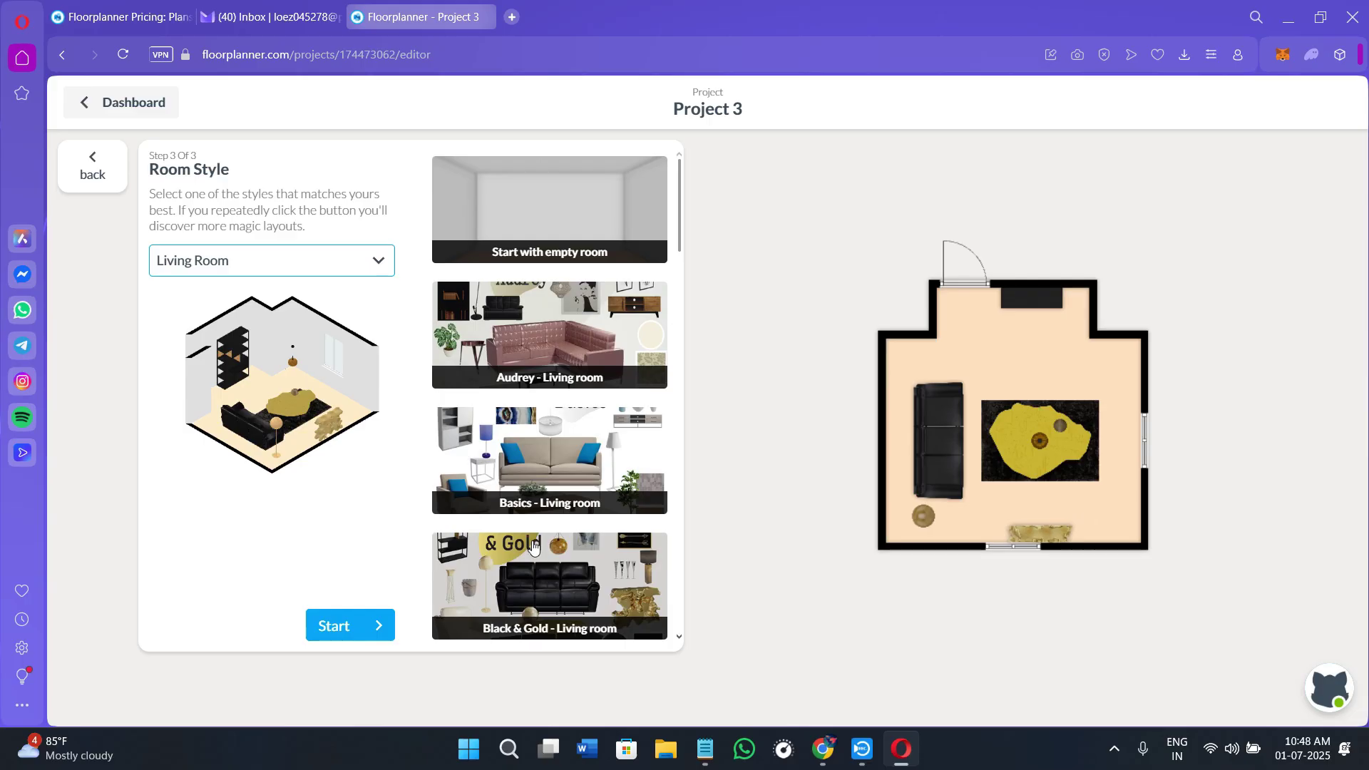
{"action": "scroll", "coordinate": [648, 572], "scroll_direction": "down", "scroll_amount": 2}
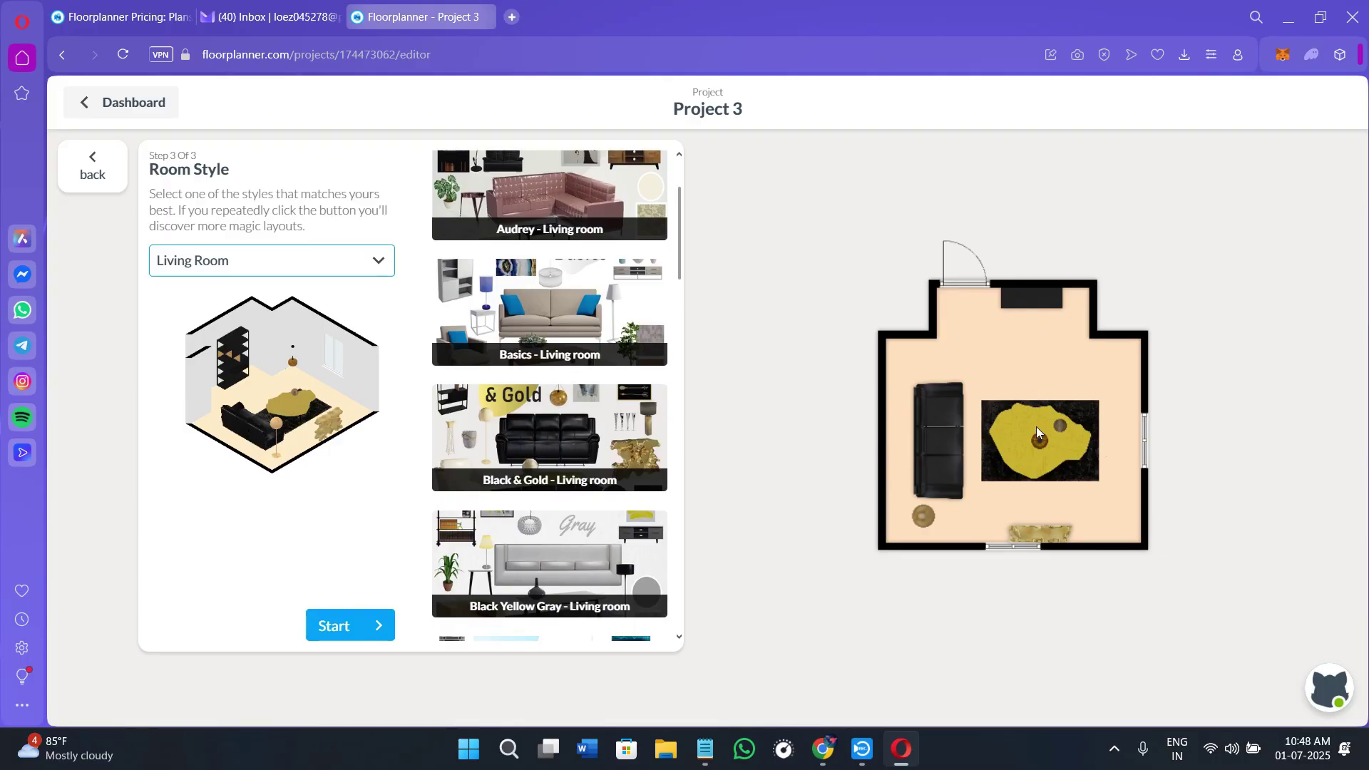
{"action": "scroll", "coordinate": [530, 383], "scroll_direction": "up", "scroll_amount": 3}
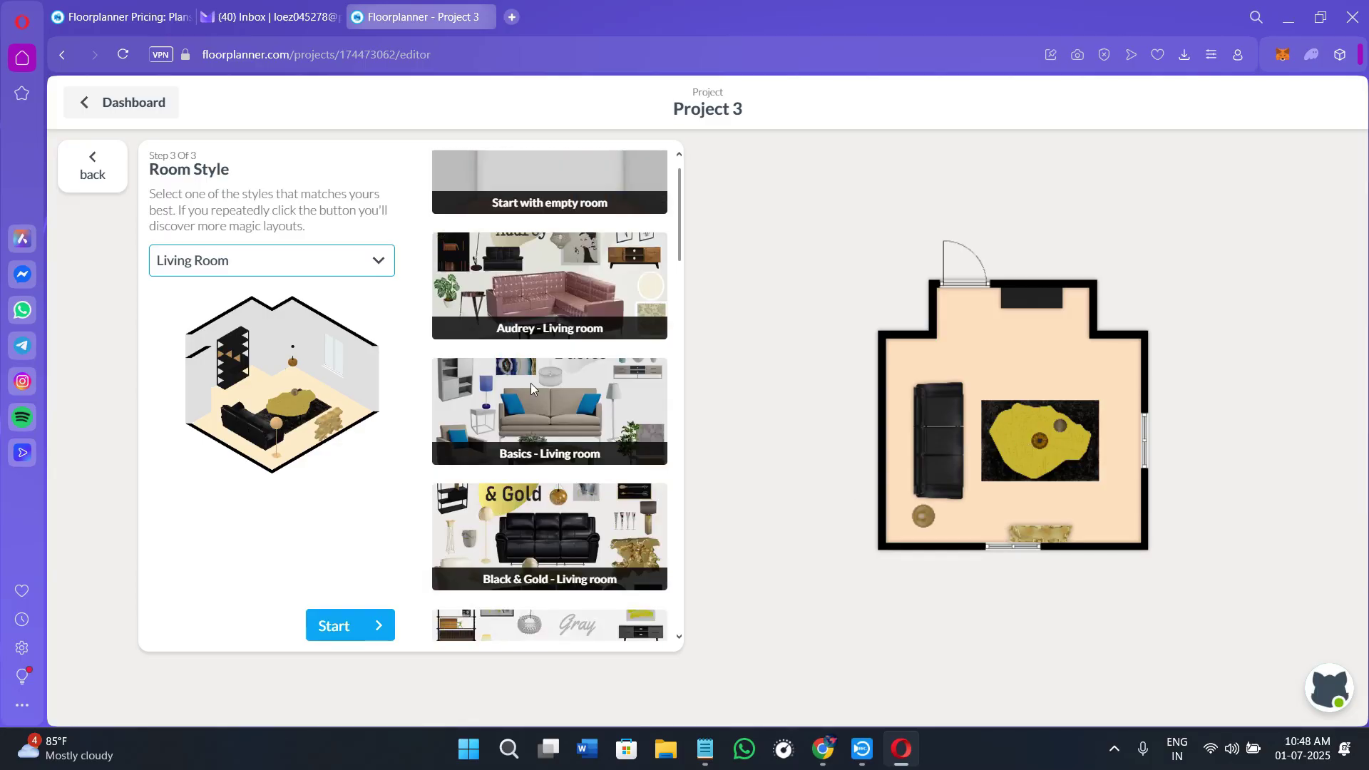
Step: Start the editor with the furnished Black & Gold notched room
{"action": "left_click", "coordinate": [346, 633]}
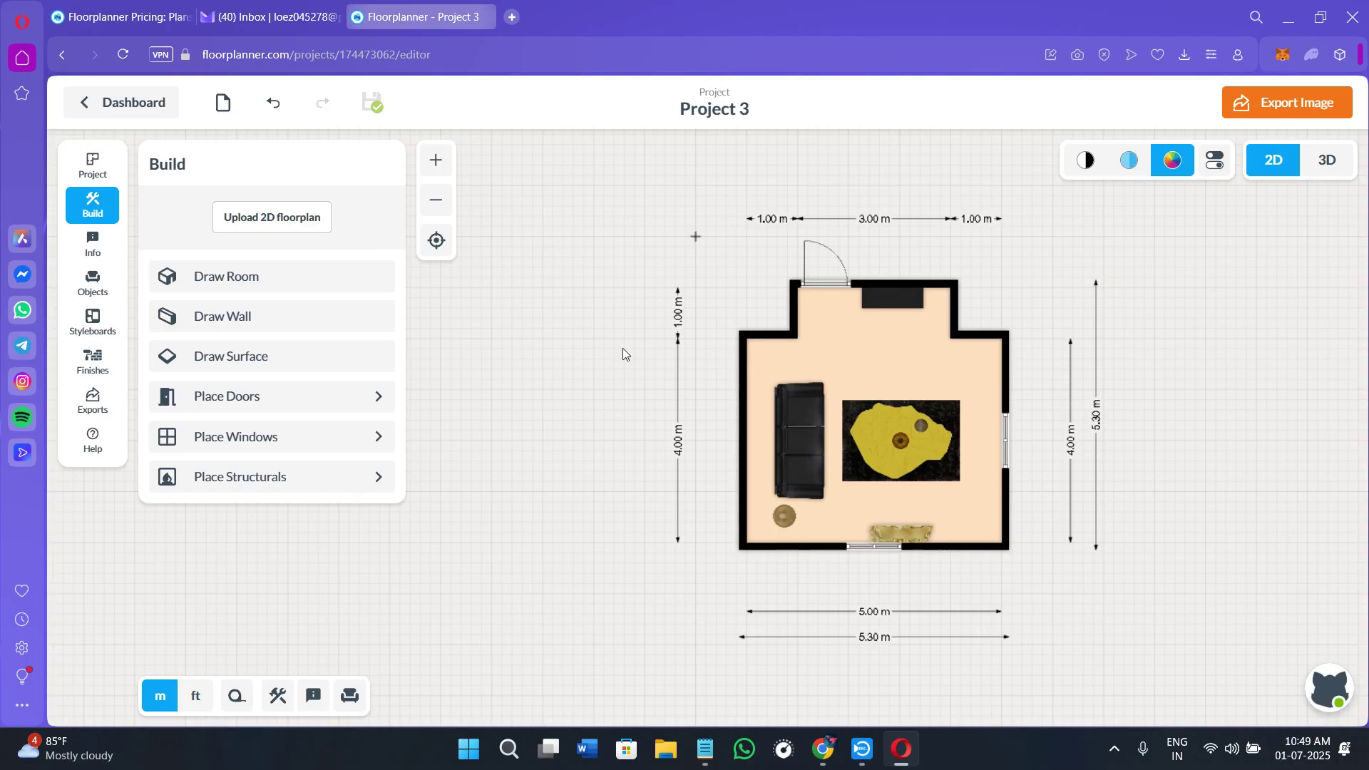
{"action": "left_click", "coordinate": [443, 169]}
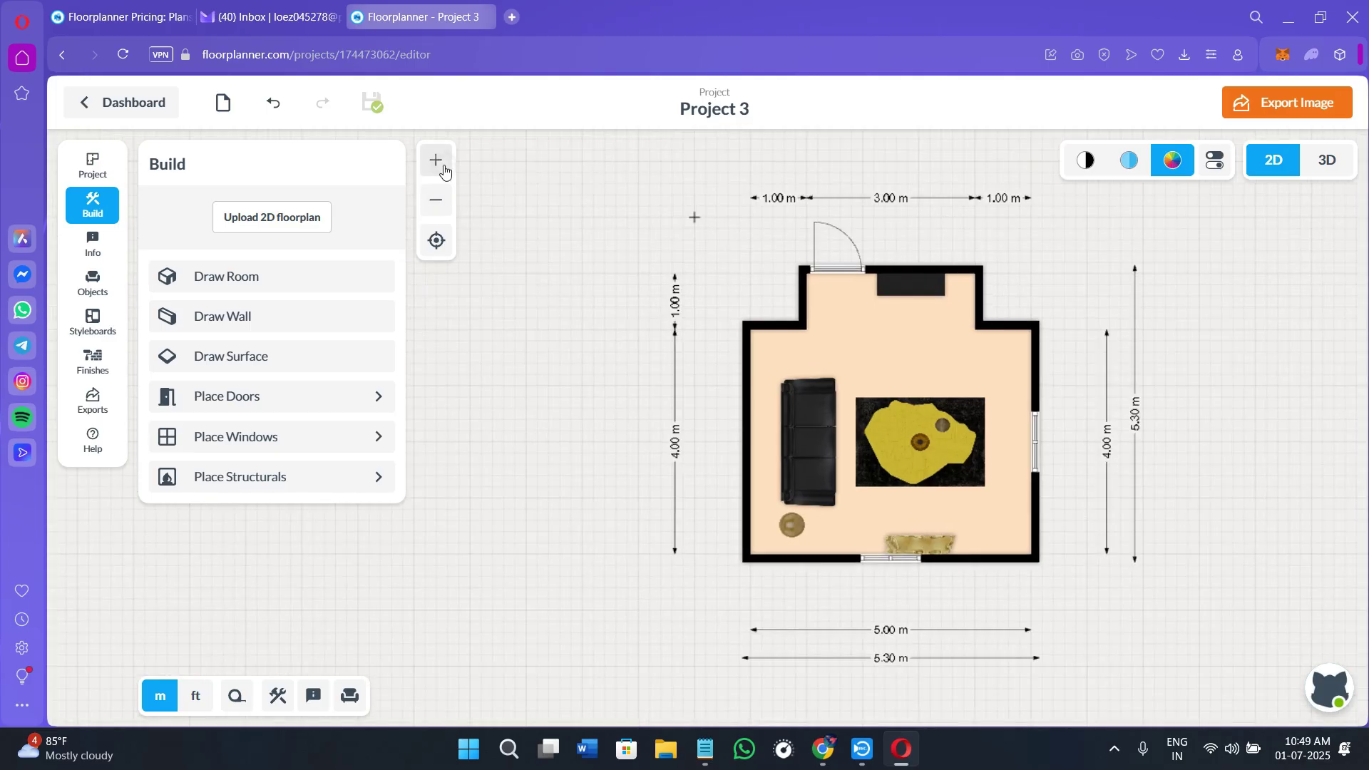
{"action": "left_click", "coordinate": [443, 169]}
{"action": "left_click", "coordinate": [435, 201]}
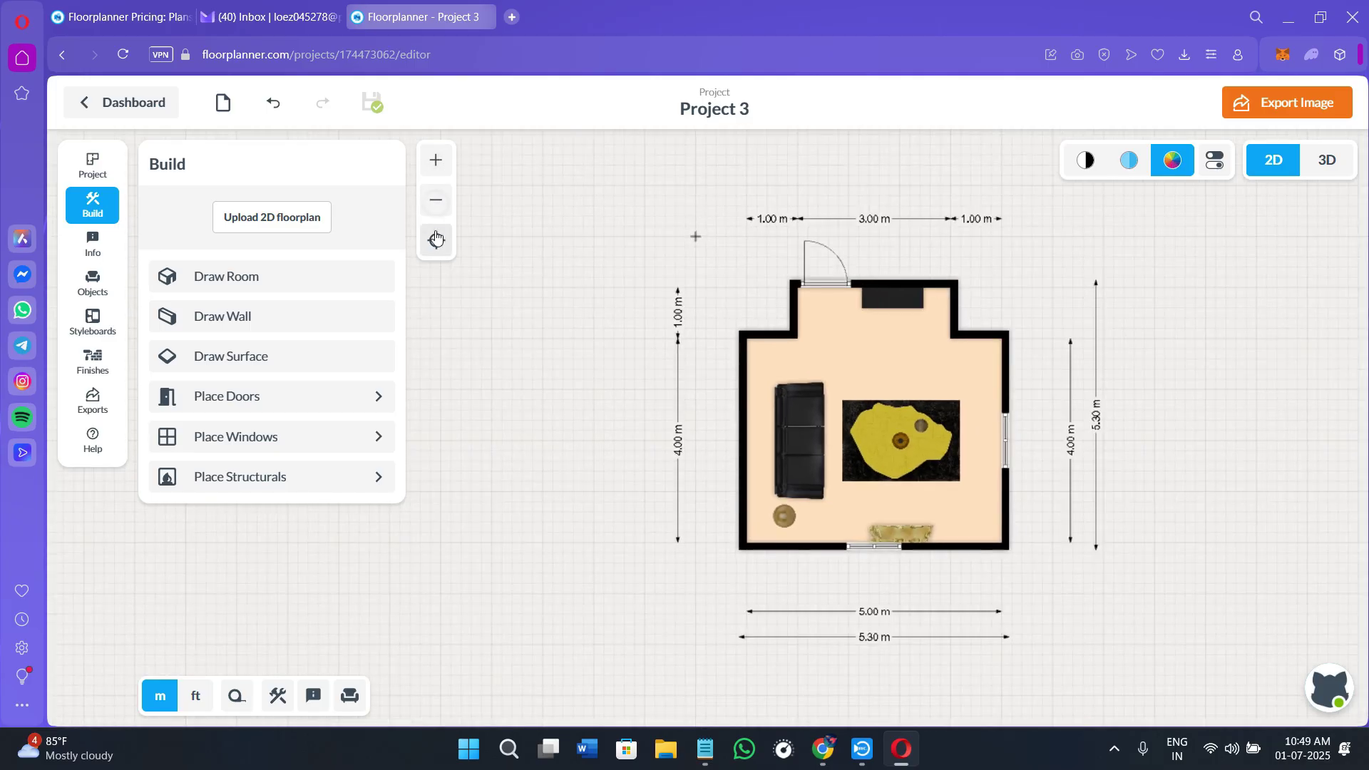
{"action": "left_click", "coordinate": [435, 164]}
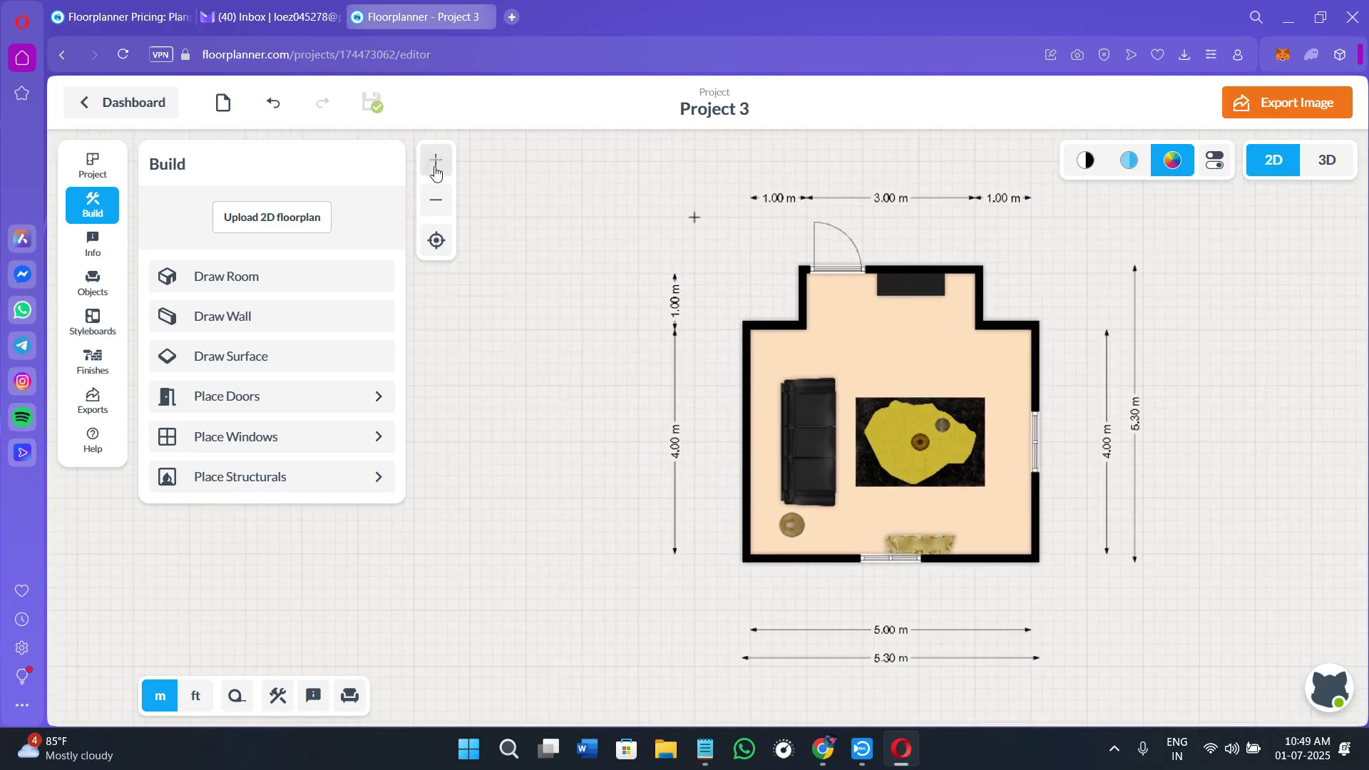
{"action": "left_click", "coordinate": [1087, 161]}
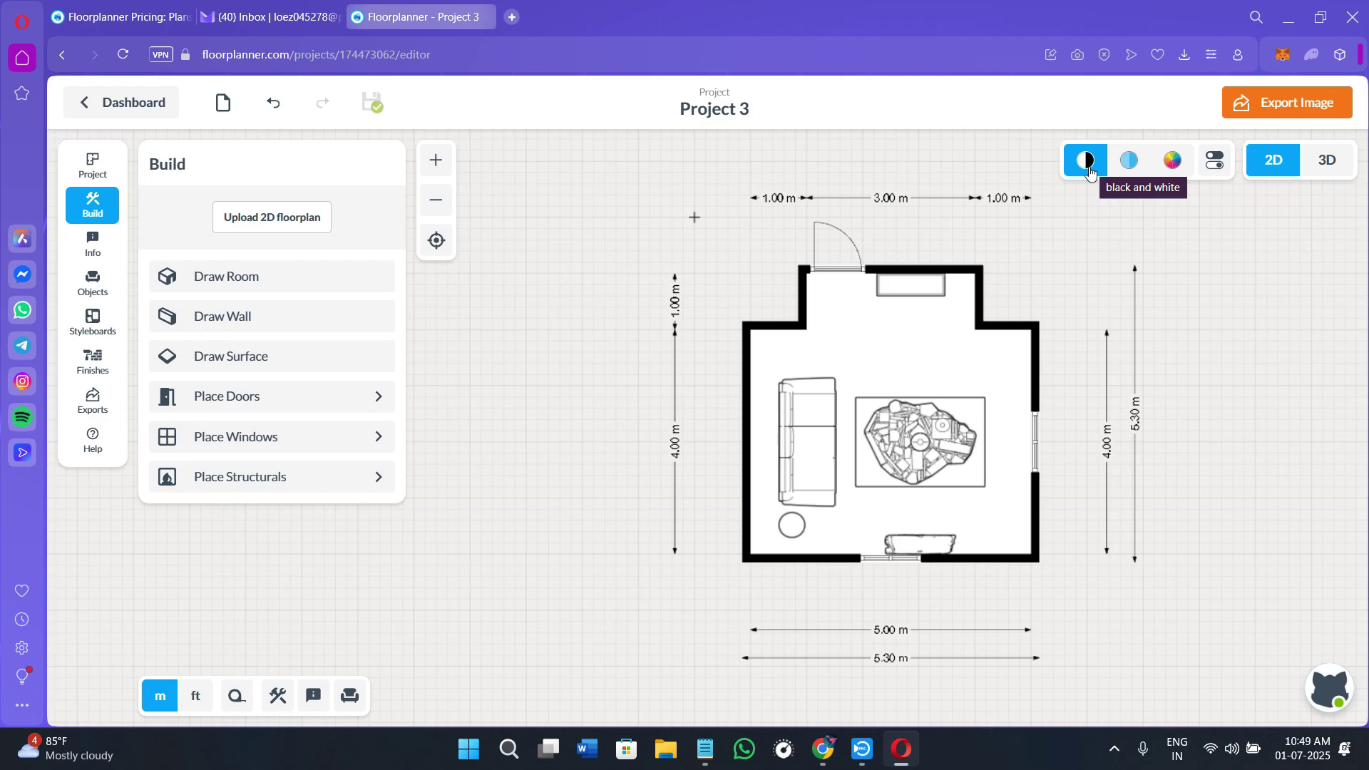
{"action": "left_click", "coordinate": [1130, 169]}
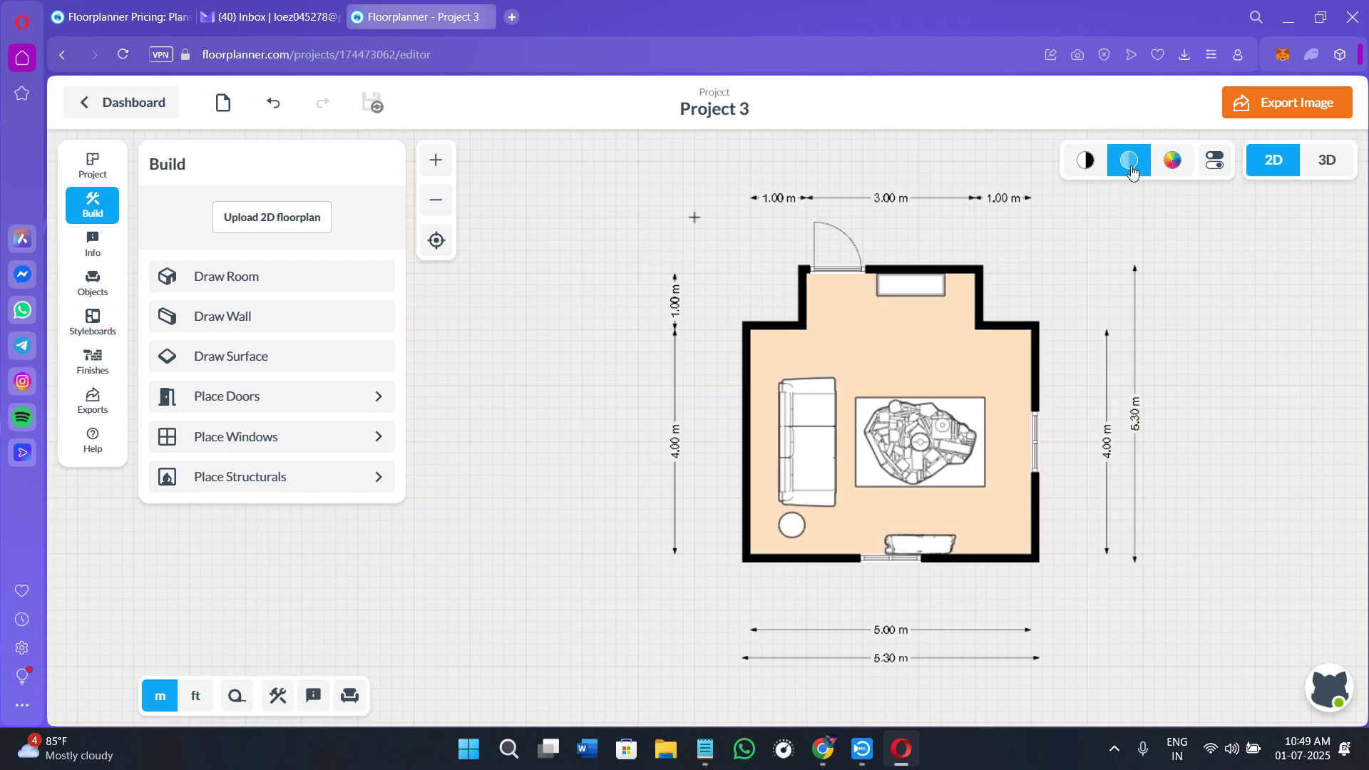
{"action": "left_click", "coordinate": [1174, 161]}
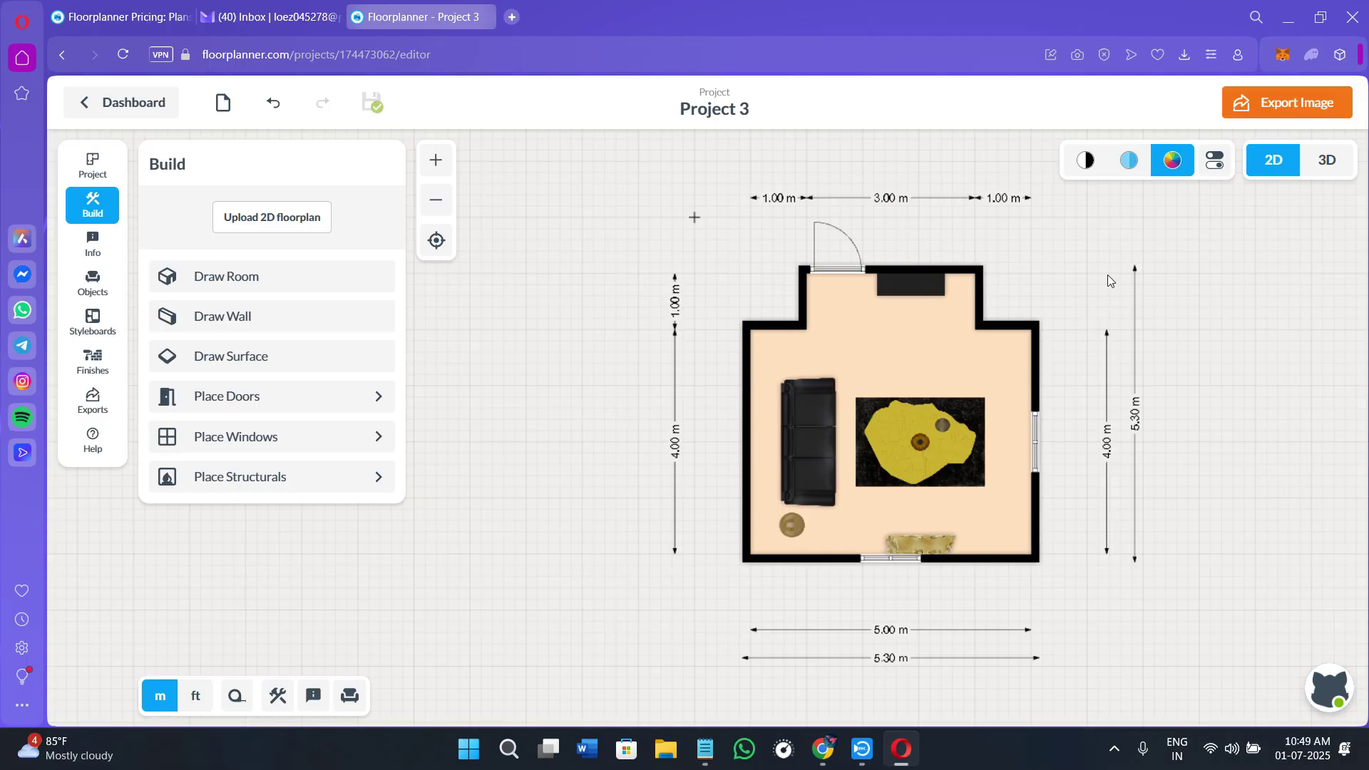
Step: Switch between 3D and 2D, ending in 3D through the Camera 1 dollhouse view
{"action": "left_click", "coordinate": [1320, 176]}
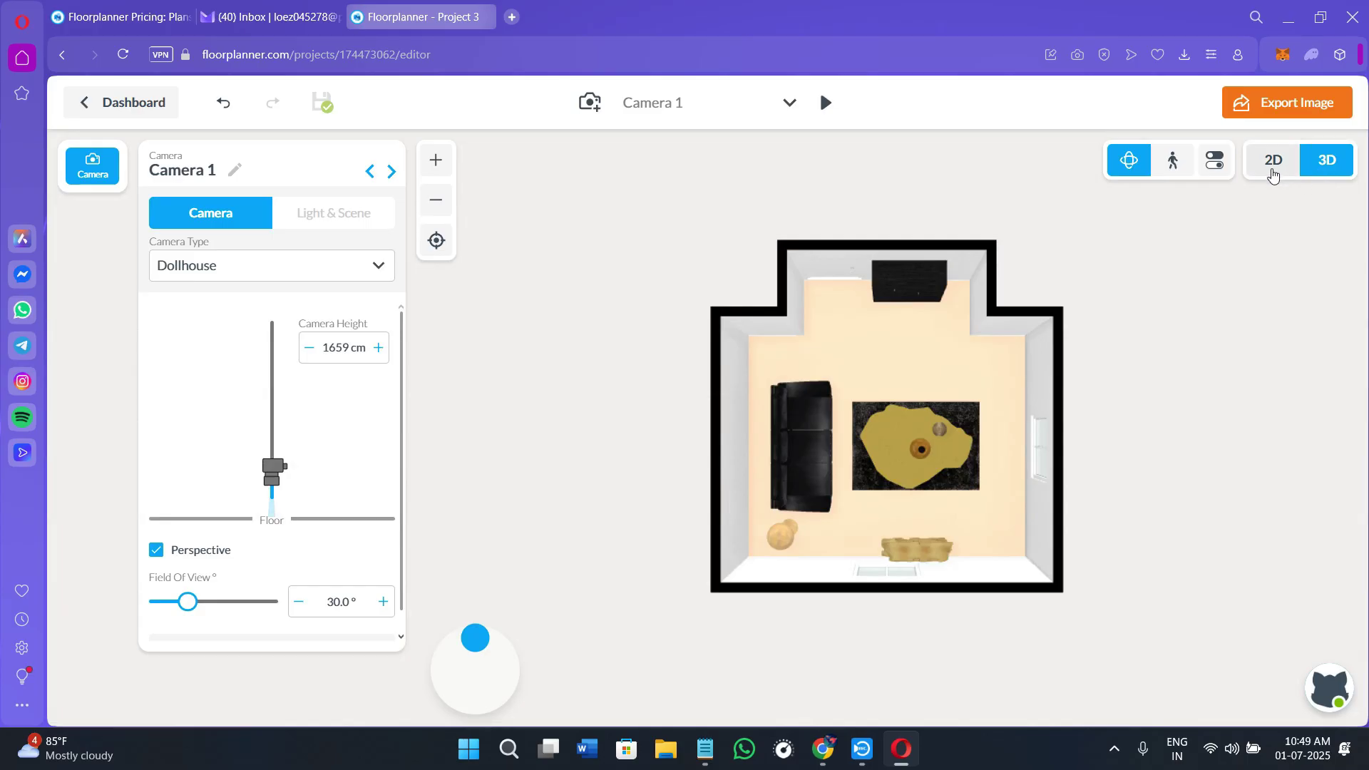
{"action": "left_click", "coordinate": [1273, 163]}
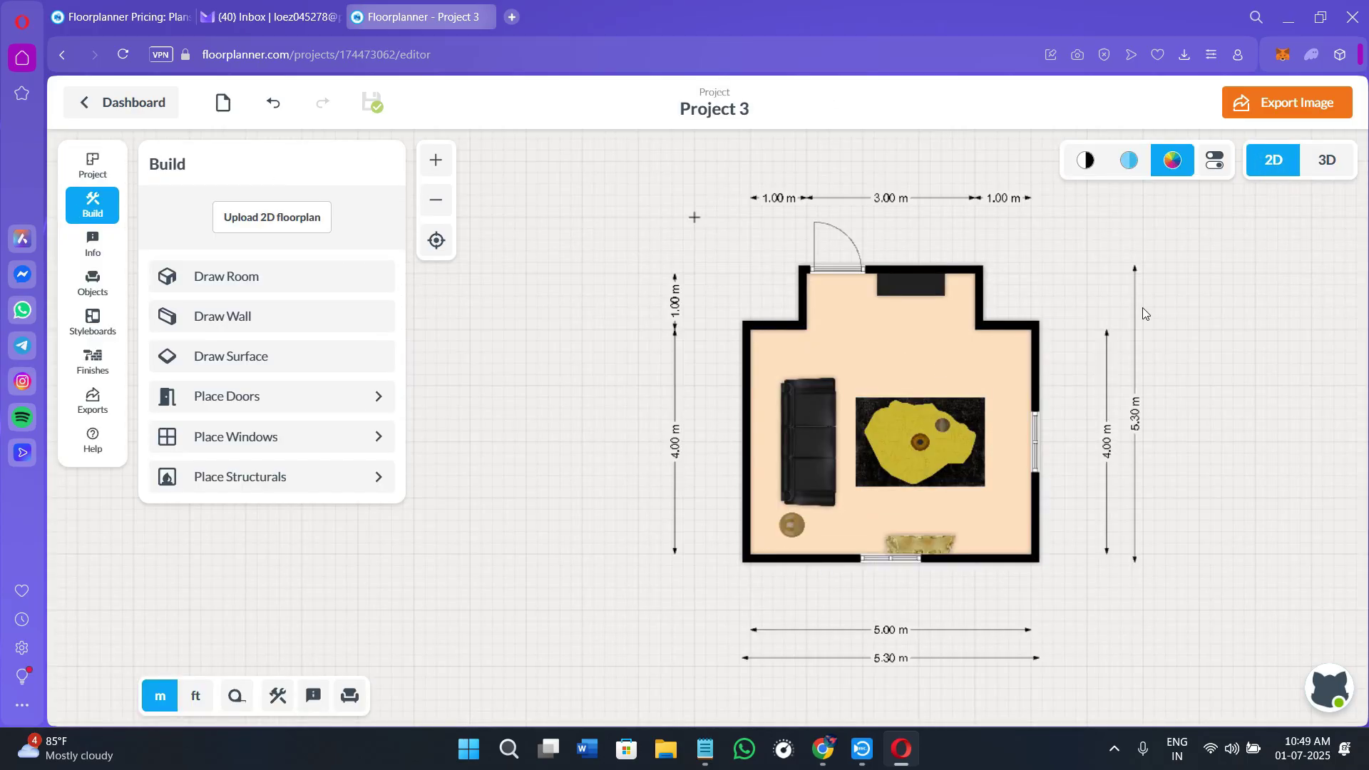
{"action": "left_click", "coordinate": [1314, 168]}
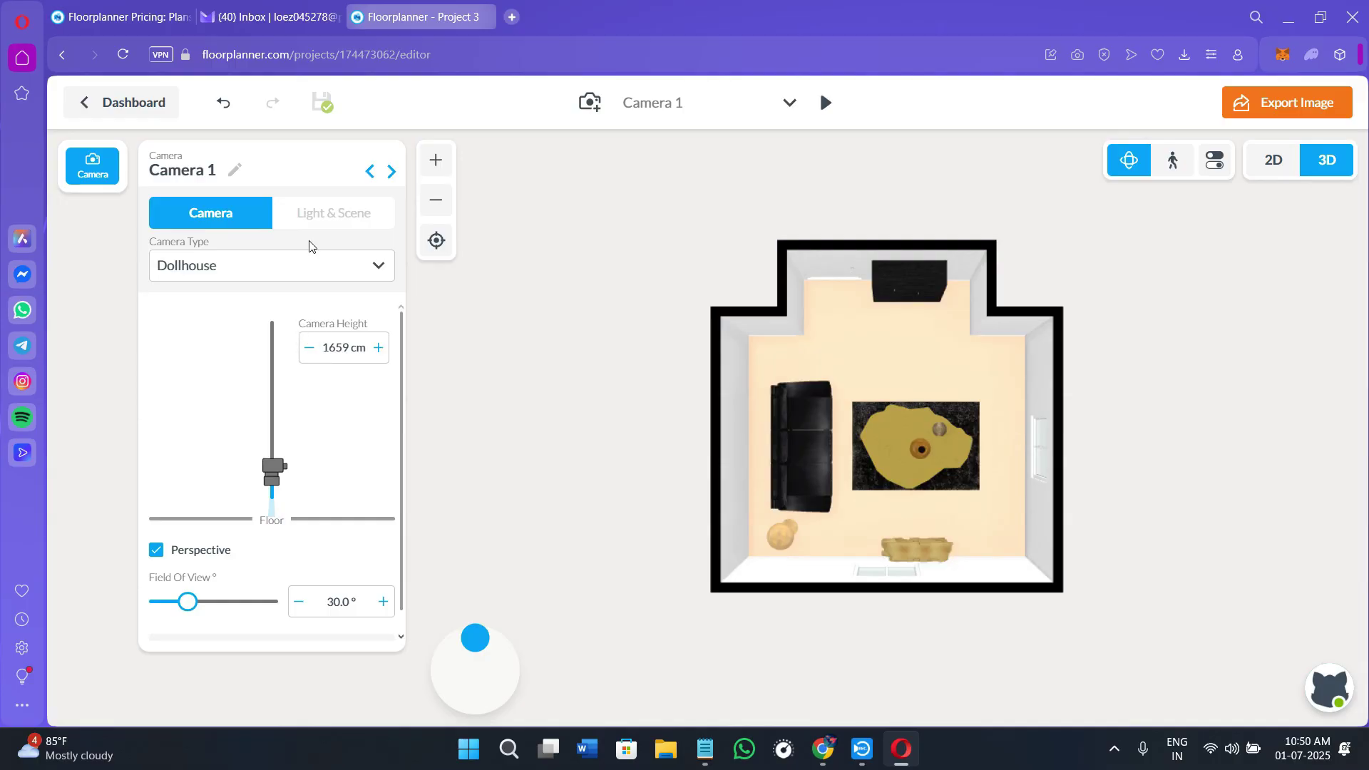
Step: Make Camera 1 first-person with a 96° field of view and turn it along the sofa
{"action": "left_click", "coordinate": [207, 268]}
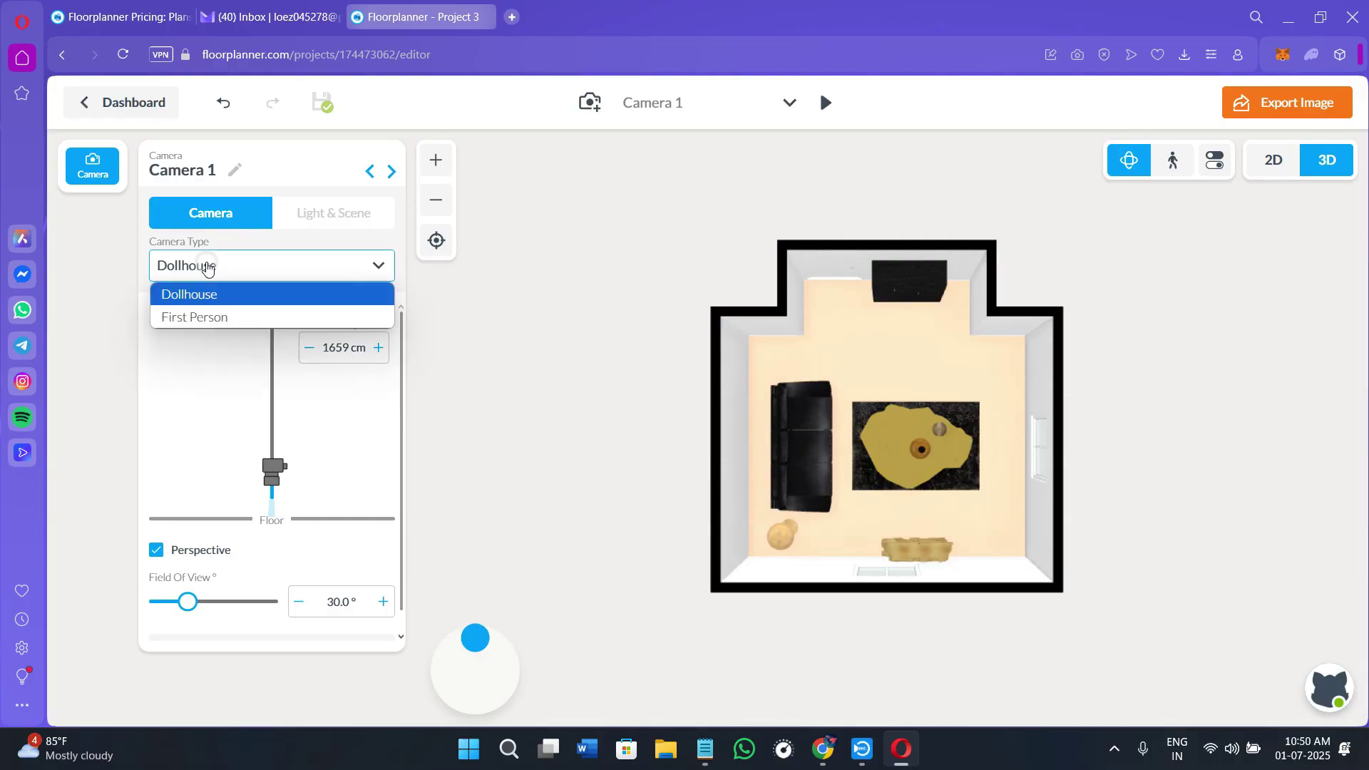
{"action": "left_click", "coordinate": [188, 318]}
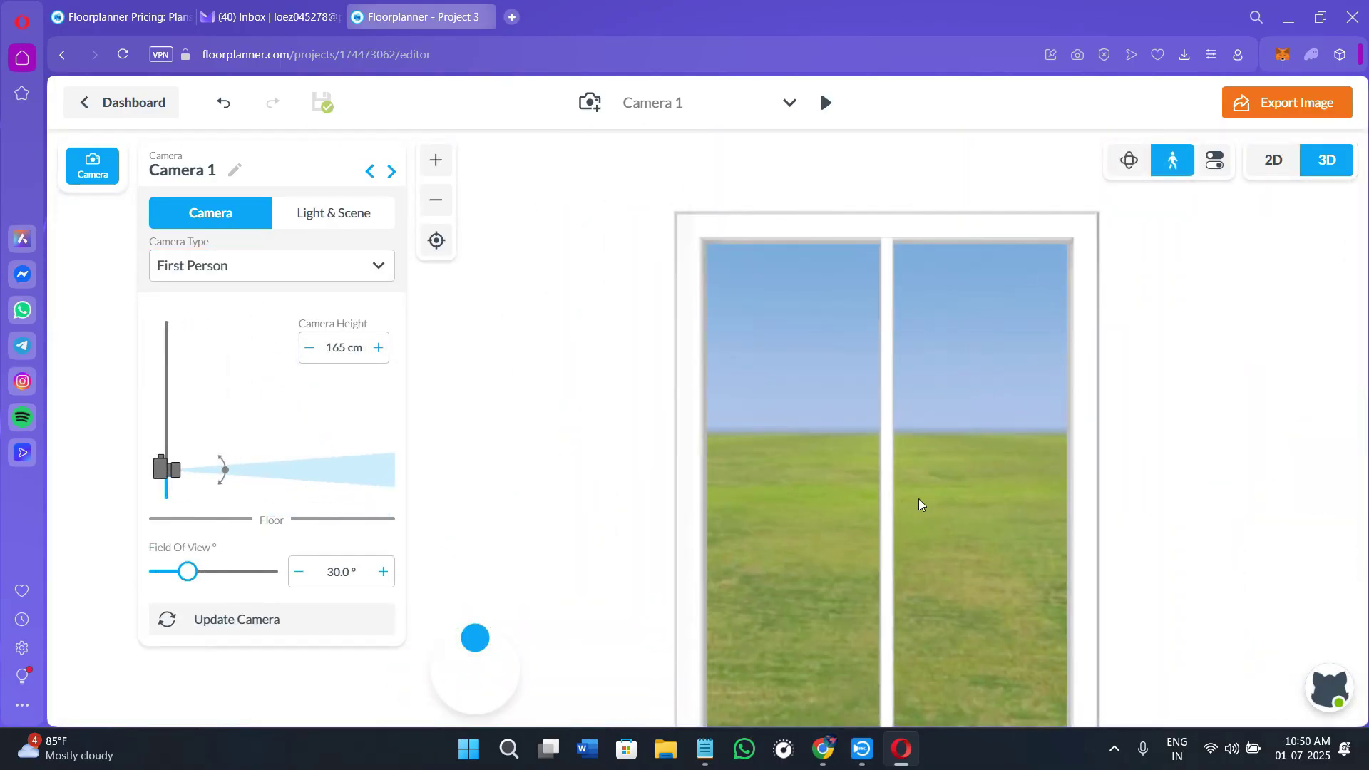
{"action": "left_click_drag", "start_coordinate": [918, 498], "coordinate": [767, 468]}
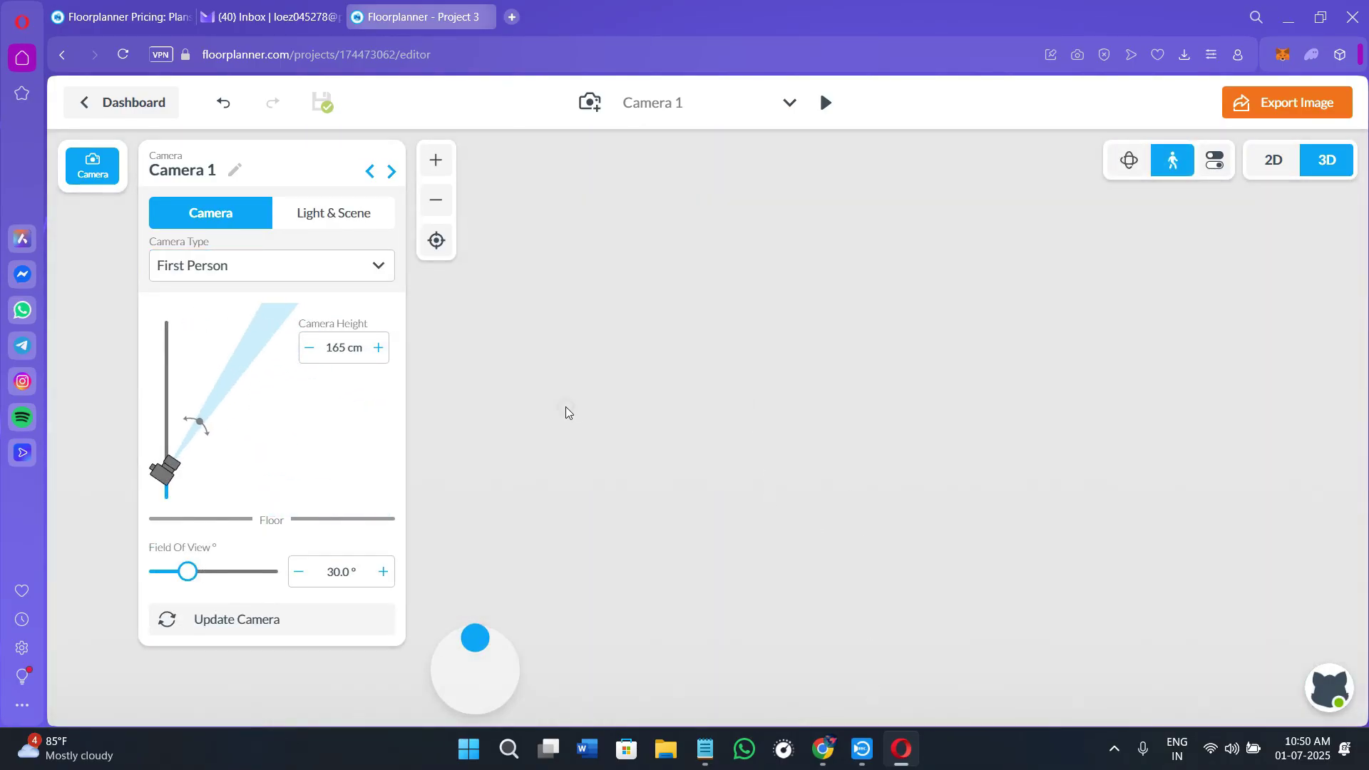
{"action": "left_click_drag", "start_coordinate": [566, 408], "coordinate": [580, 523]}
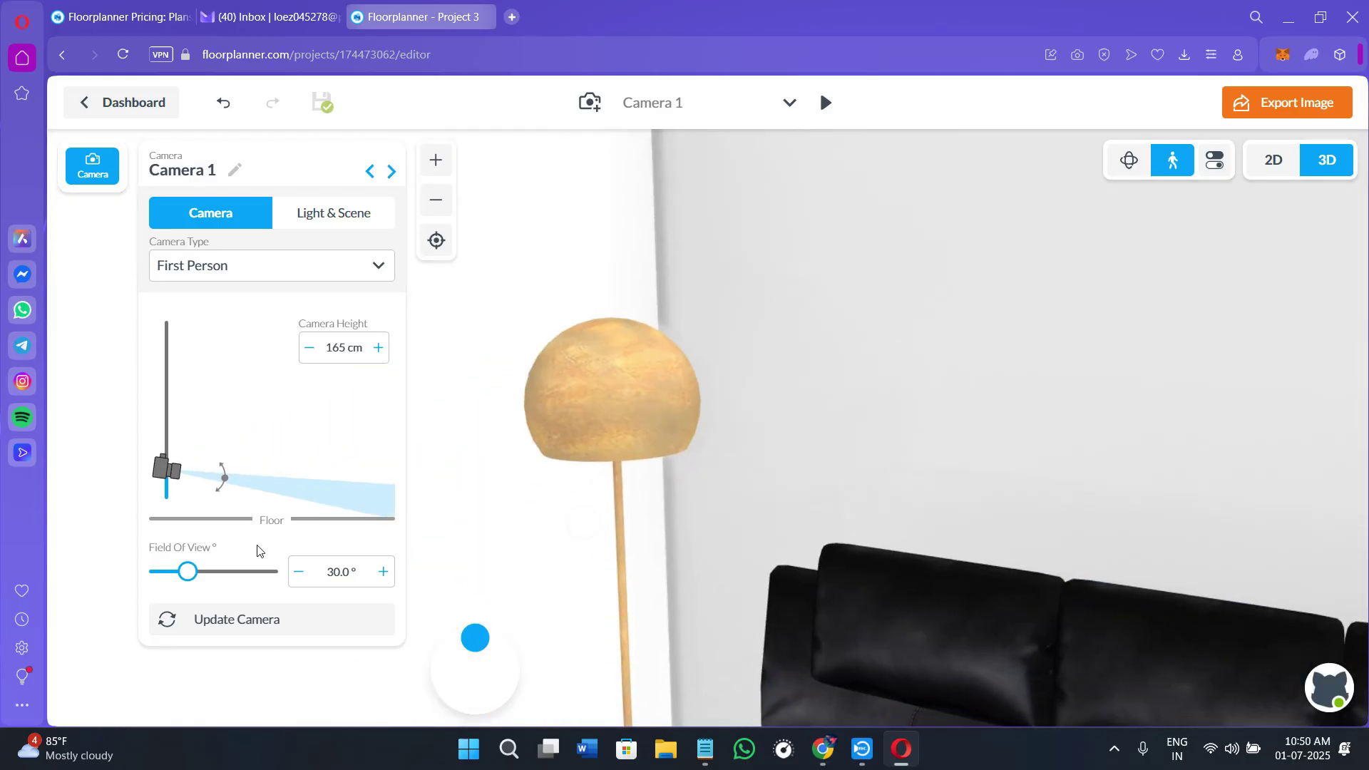
{"action": "left_click_drag", "start_coordinate": [184, 571], "coordinate": [277, 589]}
{"action": "left_click_drag", "start_coordinate": [986, 640], "coordinate": [678, 620]}
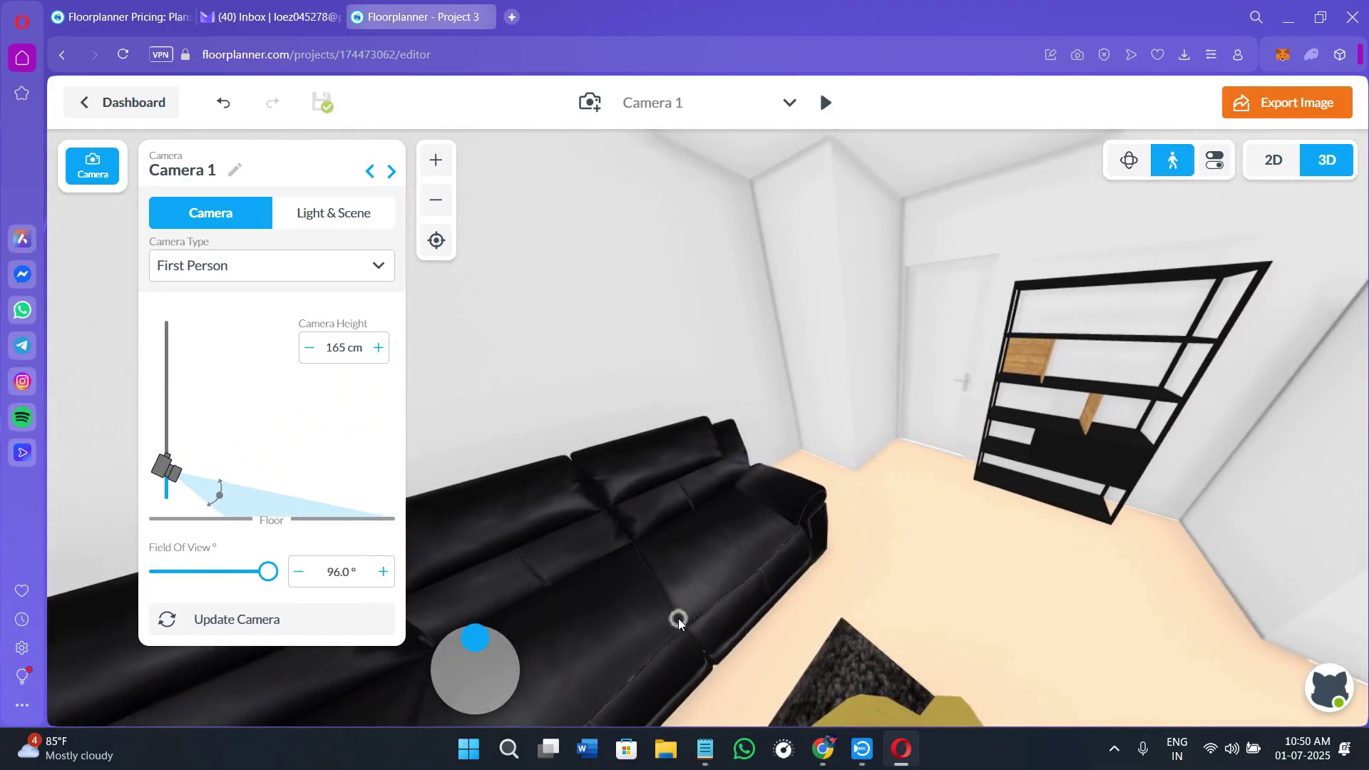
{"action": "left_click", "coordinate": [261, 629]}
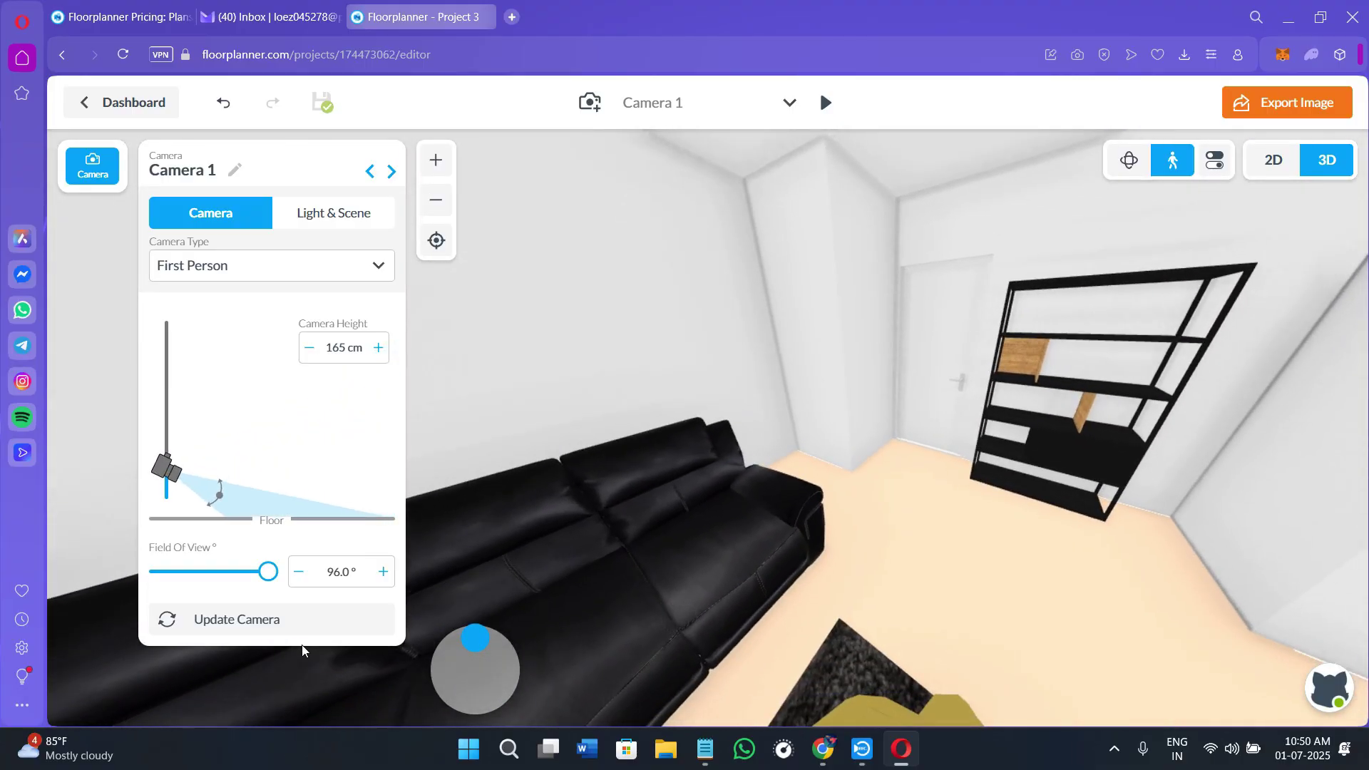
{"action": "left_click", "coordinate": [279, 621]}
{"action": "left_click_drag", "start_coordinate": [471, 656], "coordinate": [504, 659]}
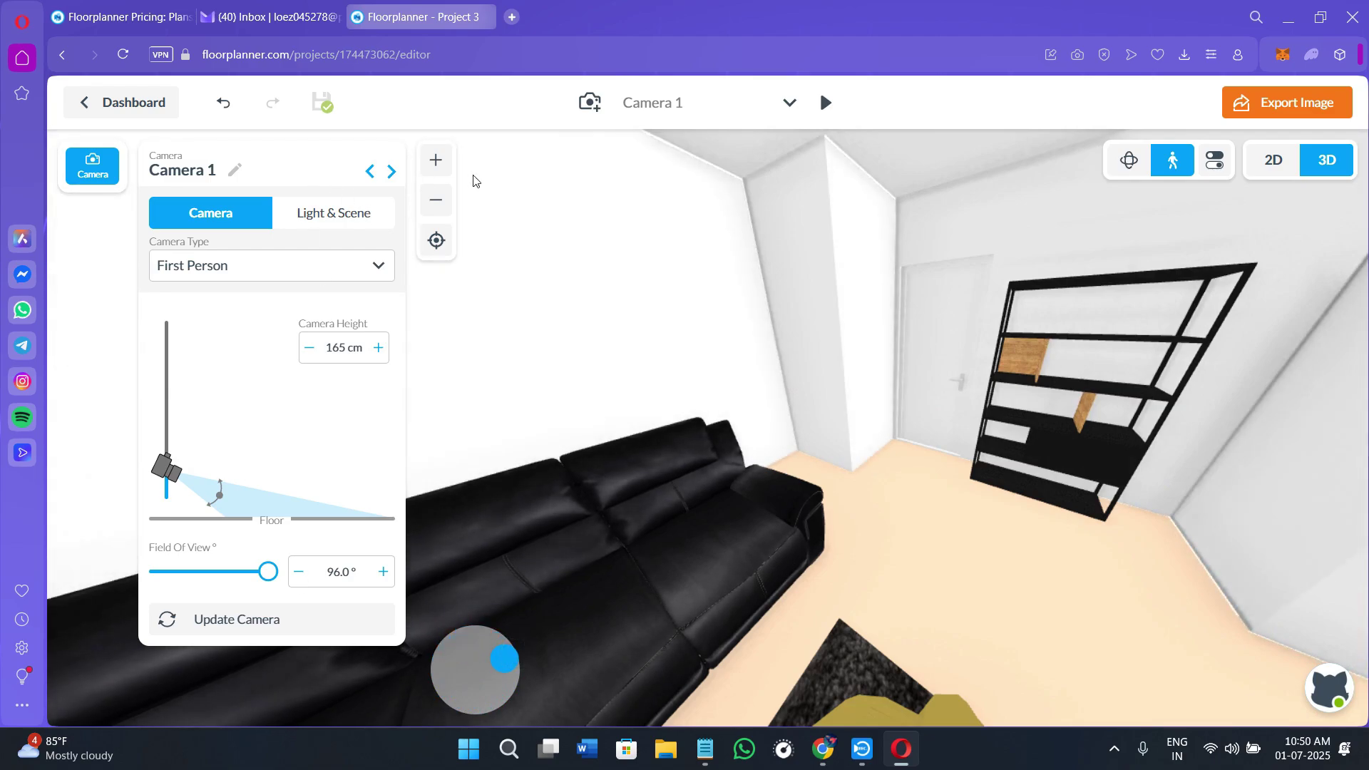
Step: Open Light & Scene settings and turn the view toward the window, lamp and sofa
{"action": "left_click", "coordinate": [354, 210]}
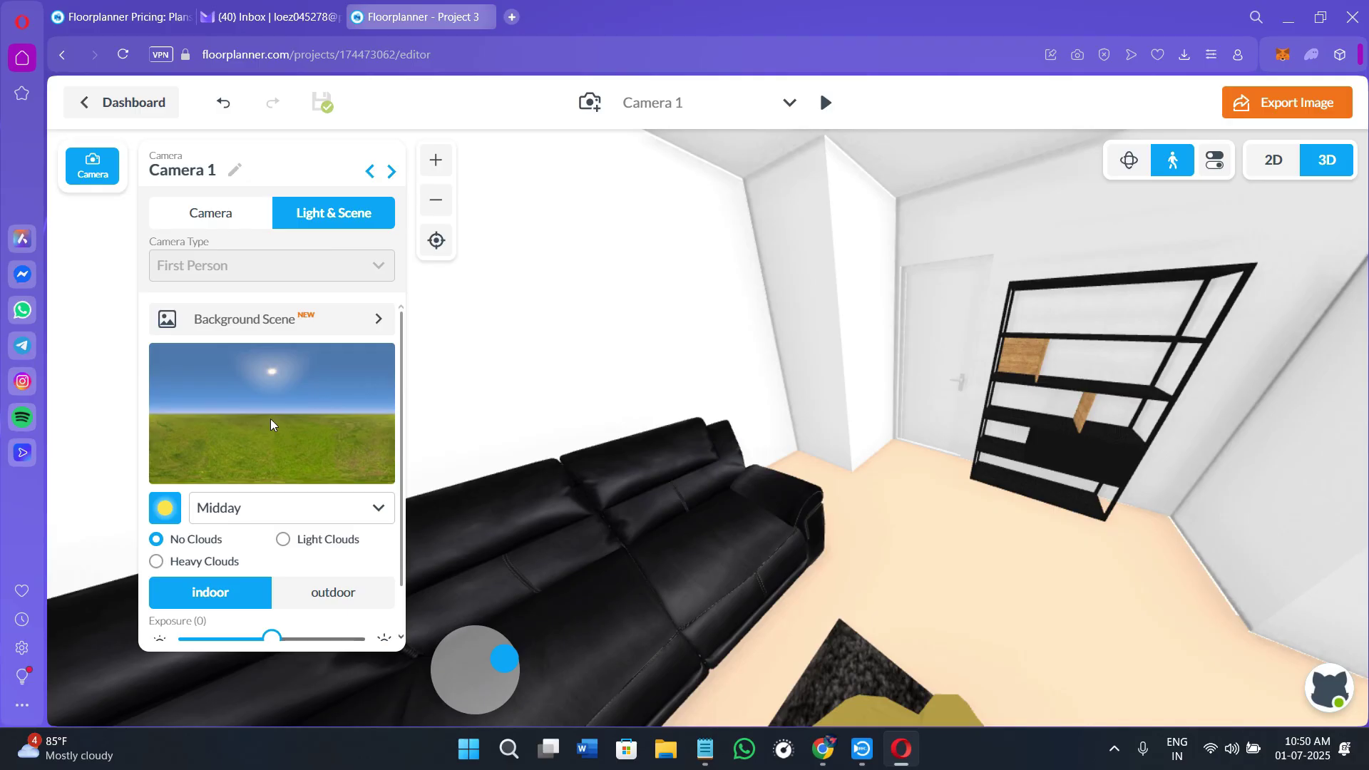
{"action": "left_click_drag", "start_coordinate": [983, 485], "coordinate": [733, 473]}
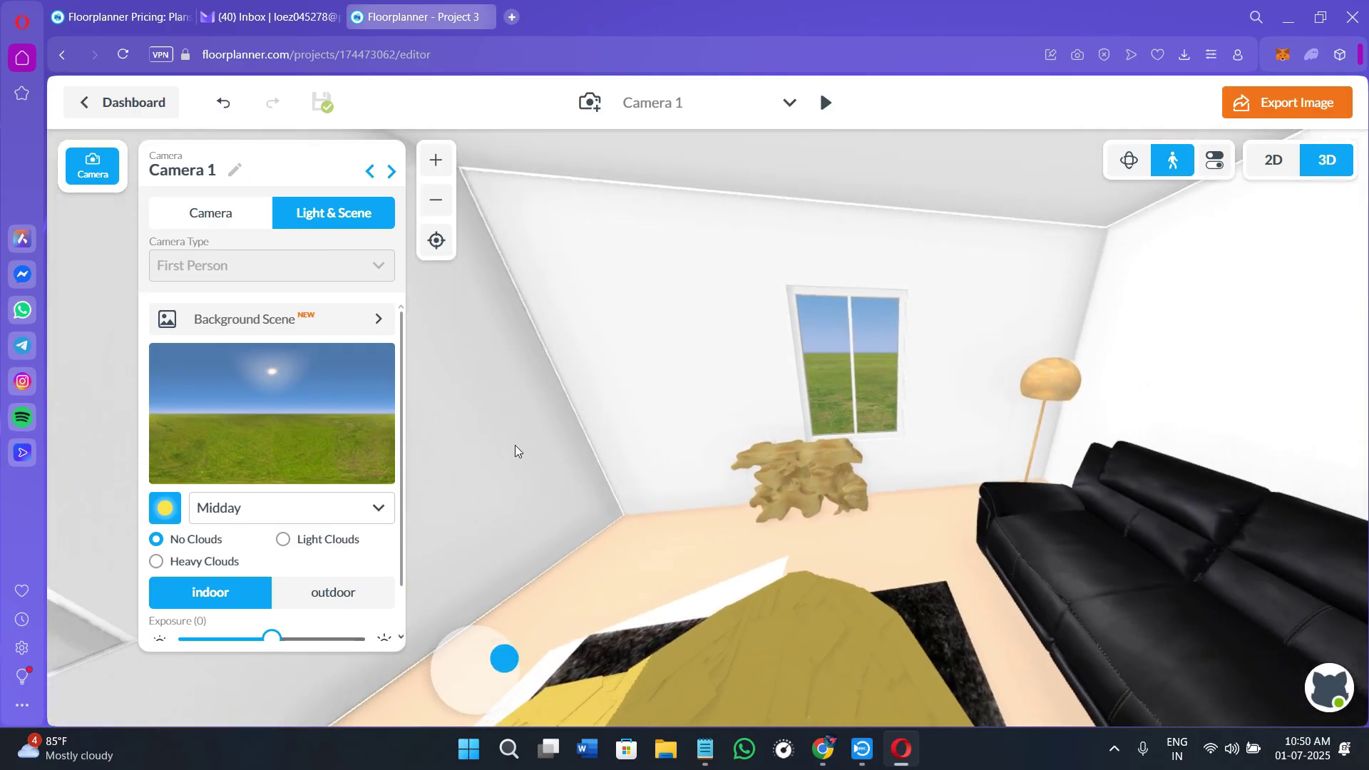
{"action": "left_click", "coordinate": [265, 512]}
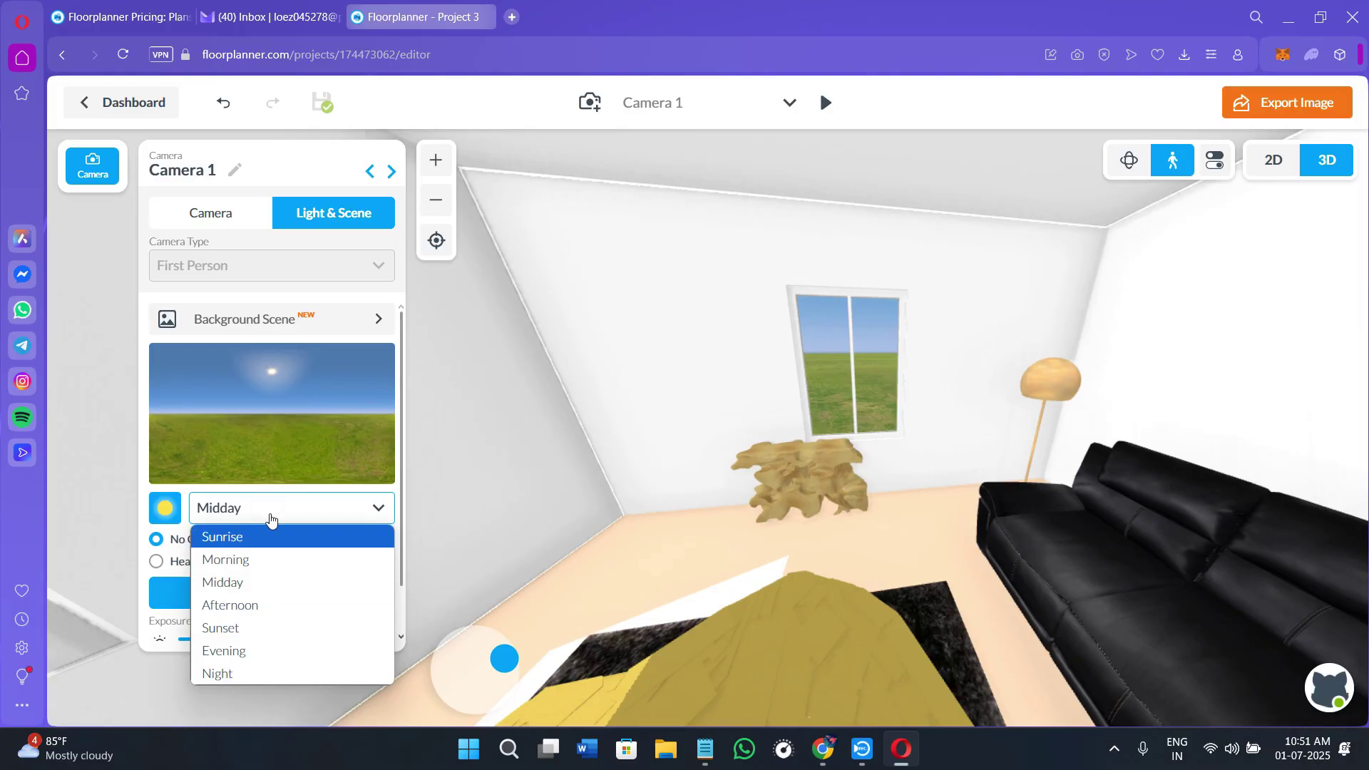
{"action": "left_click", "coordinate": [262, 540]}
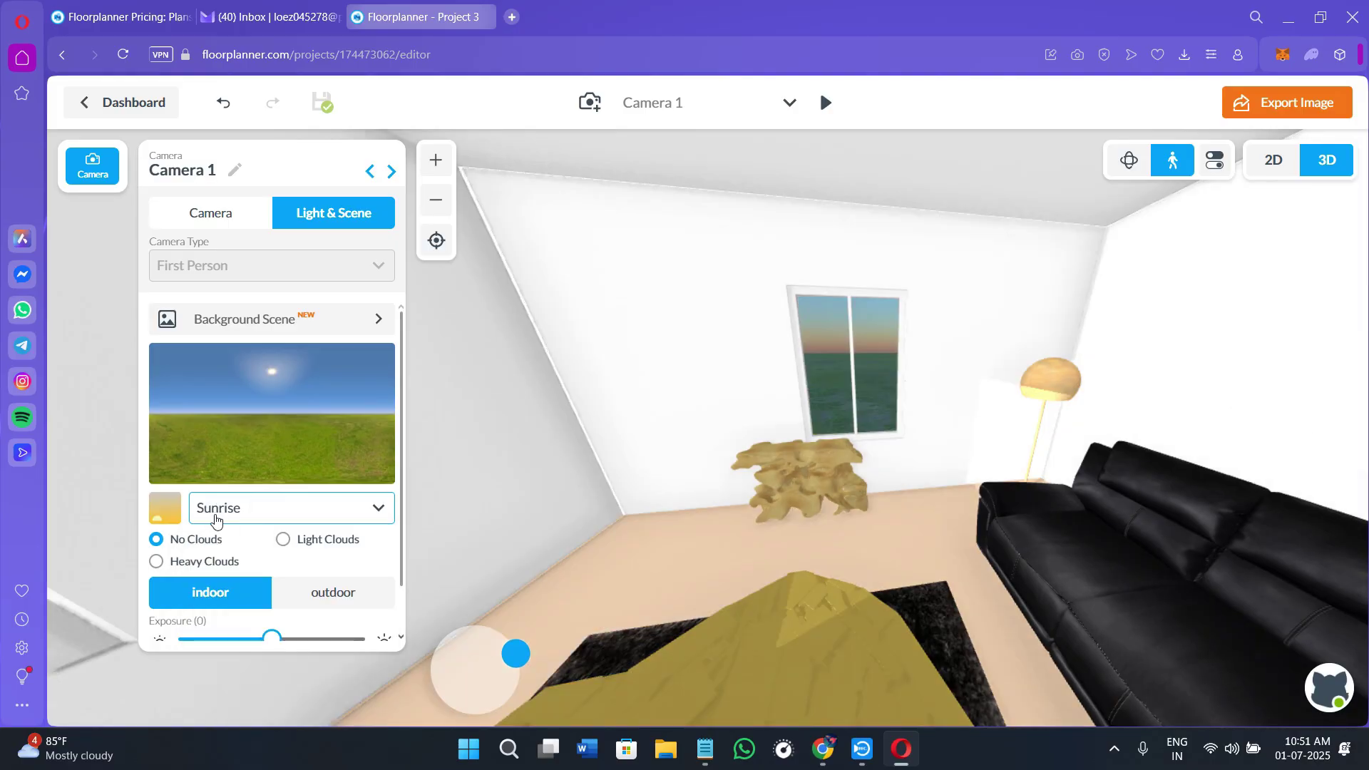
Step: Set the time of day to Sunset and the sky to Heavy Clouds
{"action": "left_click", "coordinate": [242, 511]}
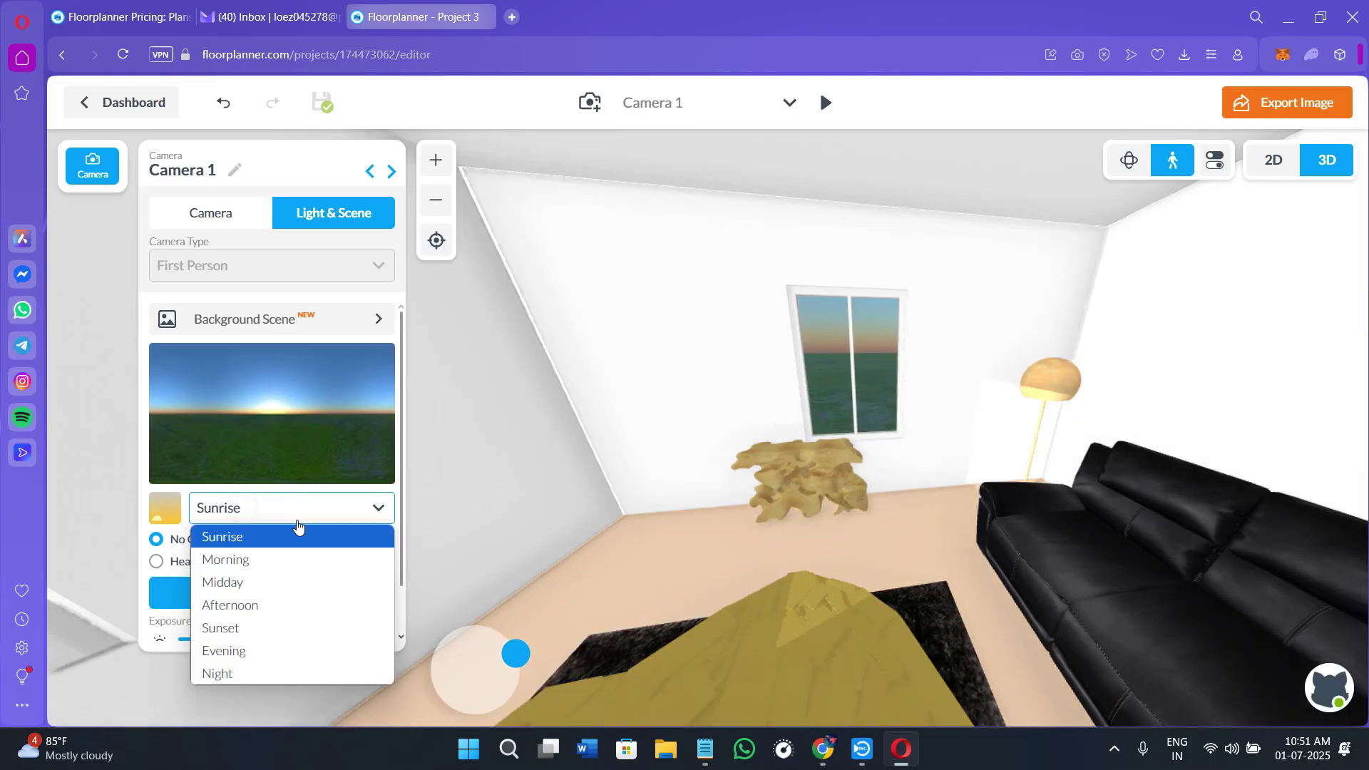
{"action": "left_click", "coordinate": [265, 579]}
{"action": "left_click", "coordinate": [261, 514]}
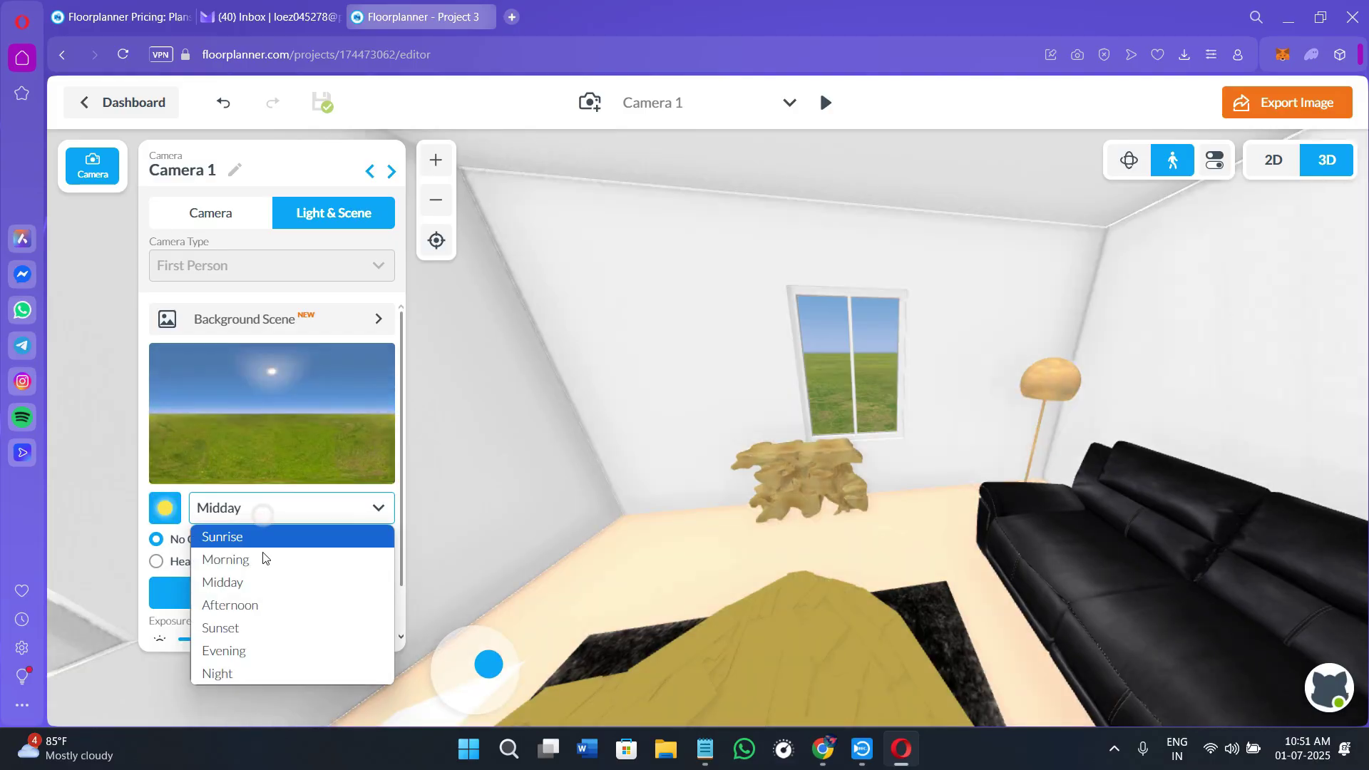
{"action": "left_click", "coordinate": [257, 604]}
{"action": "left_click", "coordinate": [266, 515]}
{"action": "left_click", "coordinate": [267, 628]}
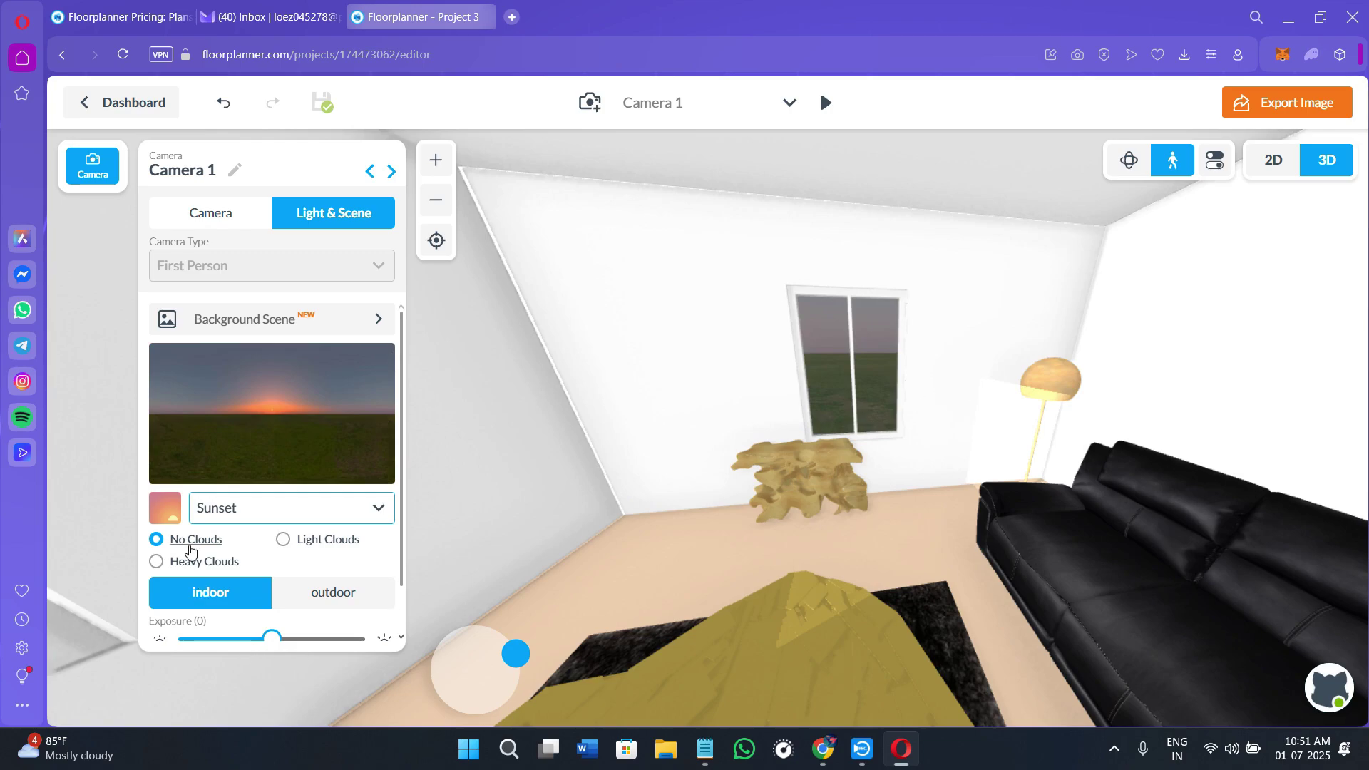
{"action": "left_click", "coordinate": [156, 562]}
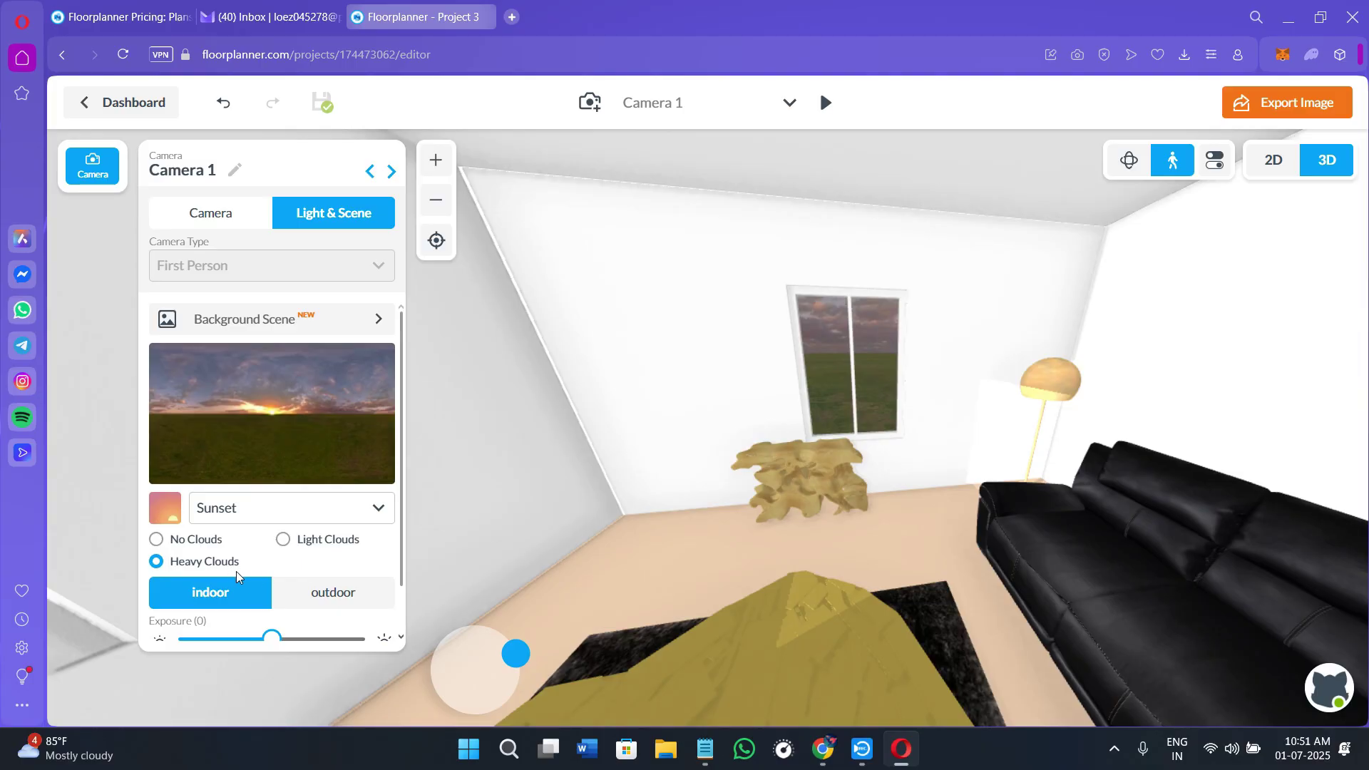
{"action": "scroll", "coordinate": [268, 577], "scroll_direction": "down", "scroll_amount": 1}
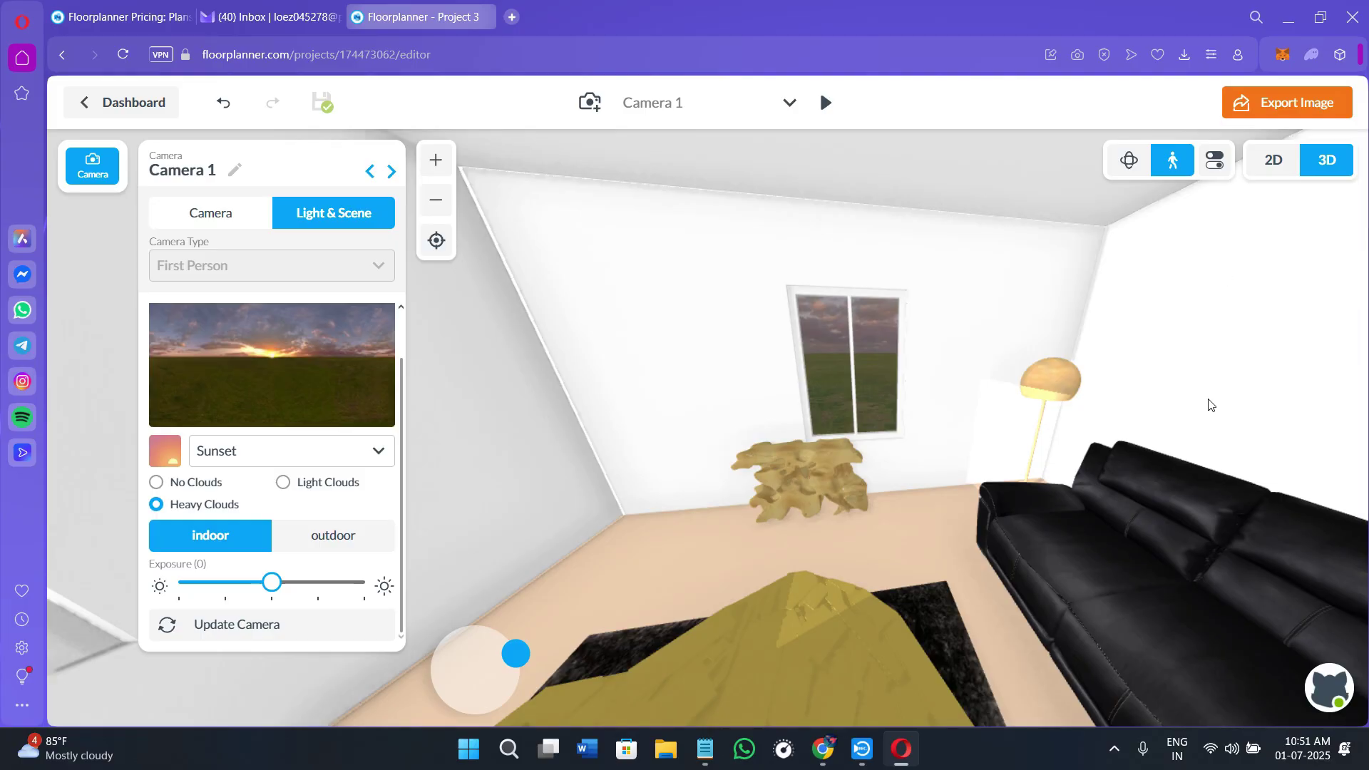
Step: Export the first-person sunset 3D view as an SD 960 × 540 px image
{"action": "left_click", "coordinate": [1249, 104]}
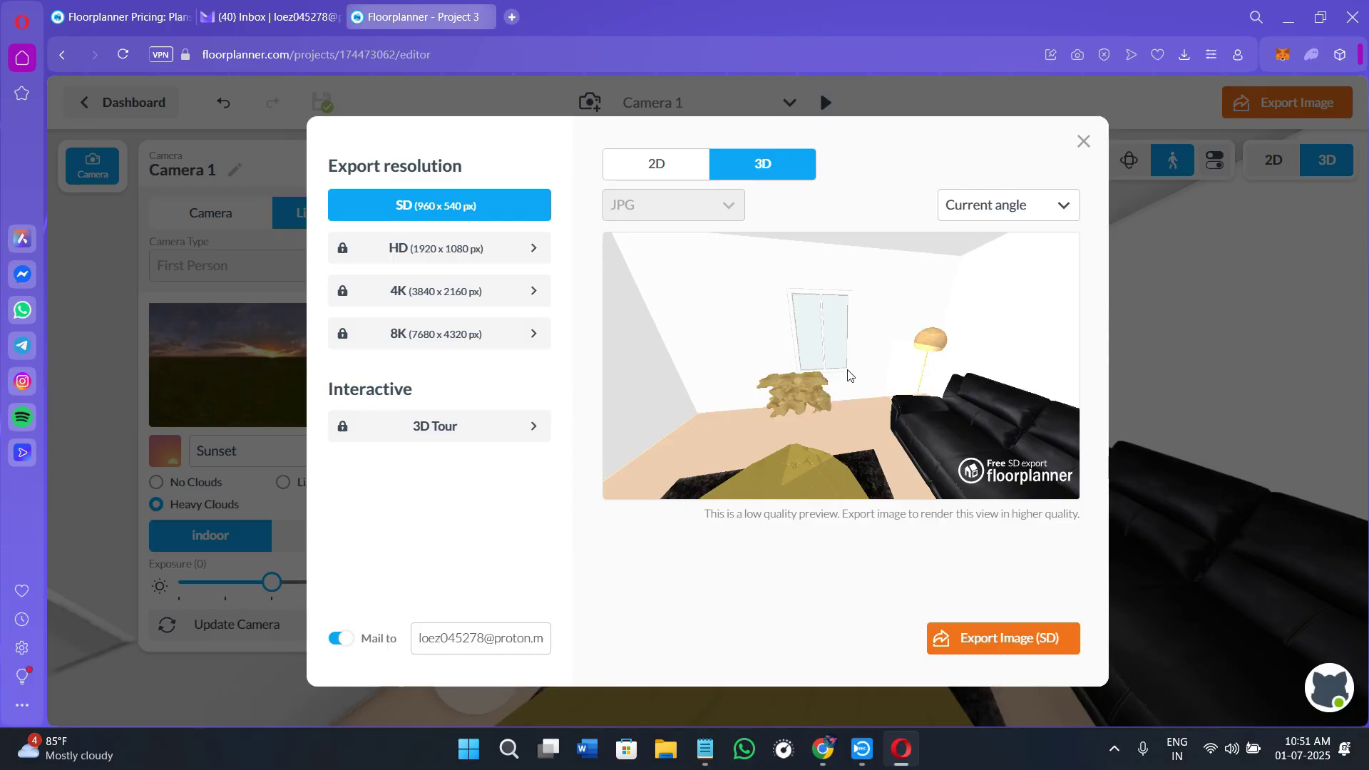
{"action": "left_click", "coordinate": [1018, 645]}
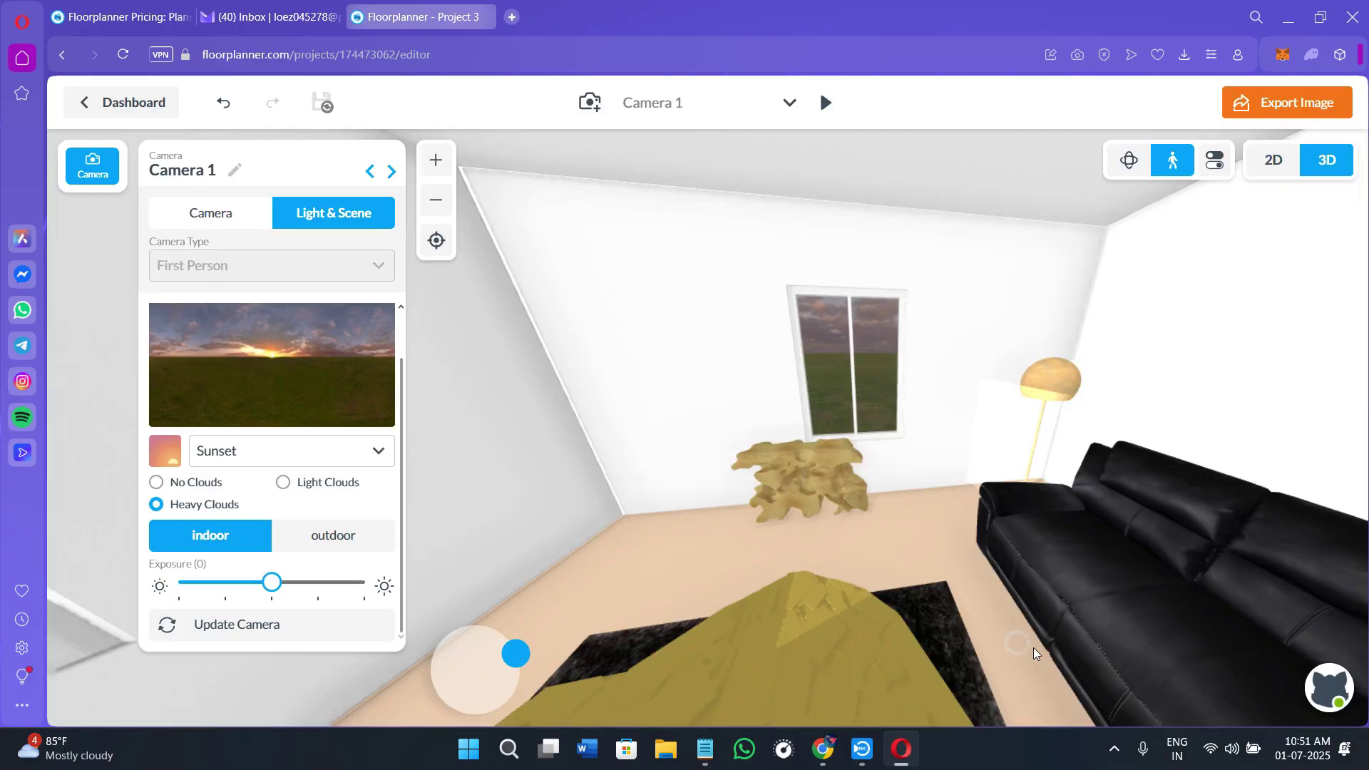